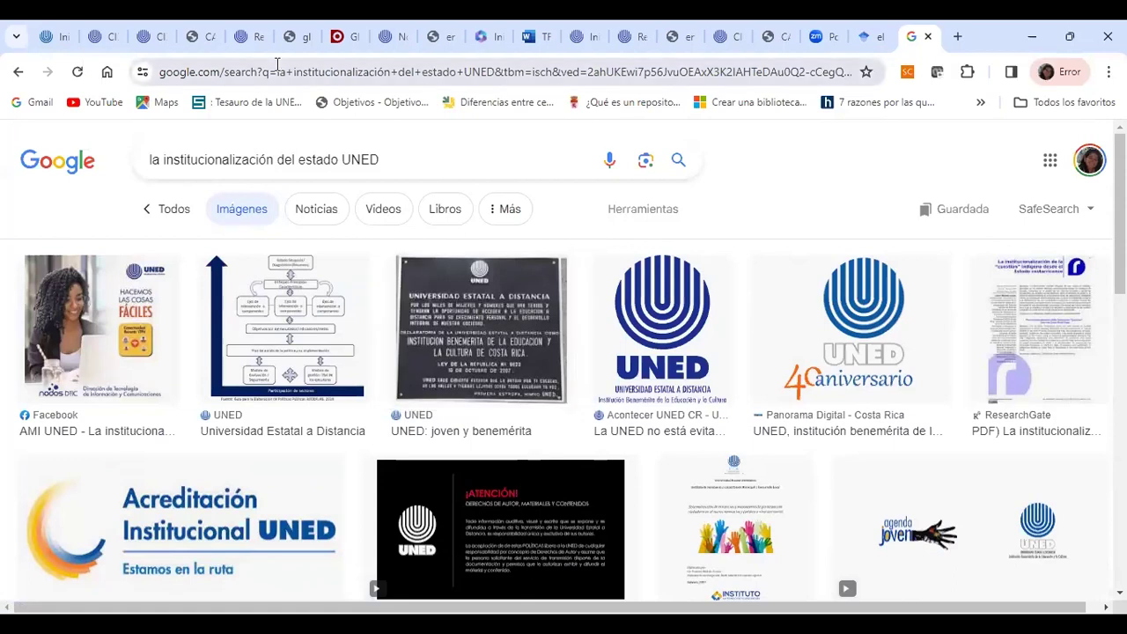
- Search images for "la institucionalización del estado UNA", replacing UNED in the existing query
scroll(475, 321, "down", 3)
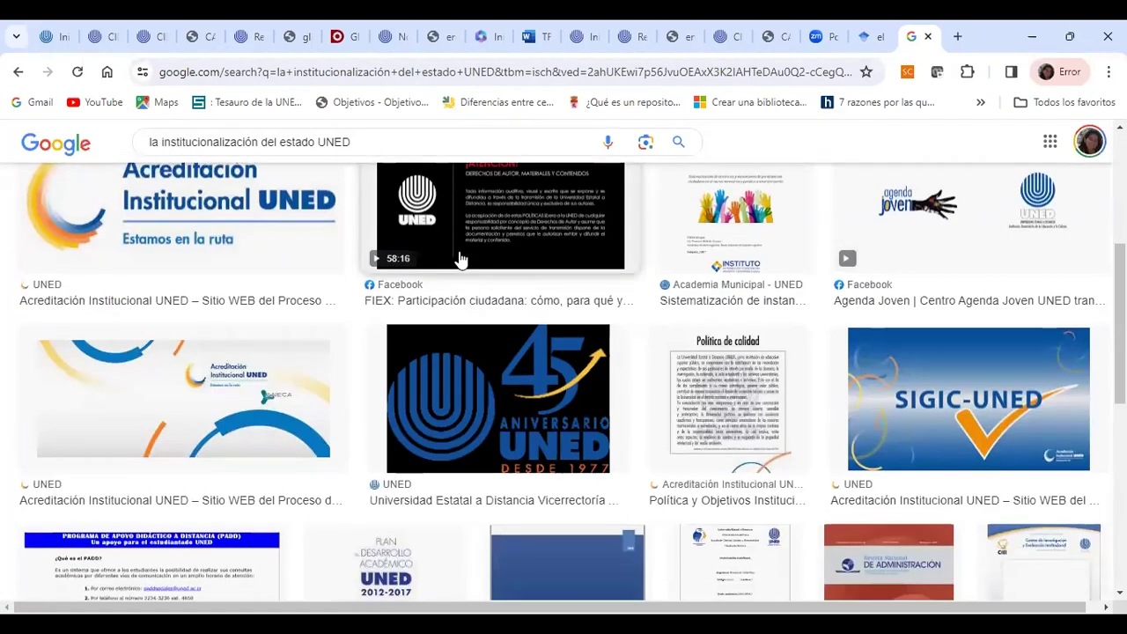
scroll(459, 258, "up", 1)
scroll(507, 268, "up", 3)
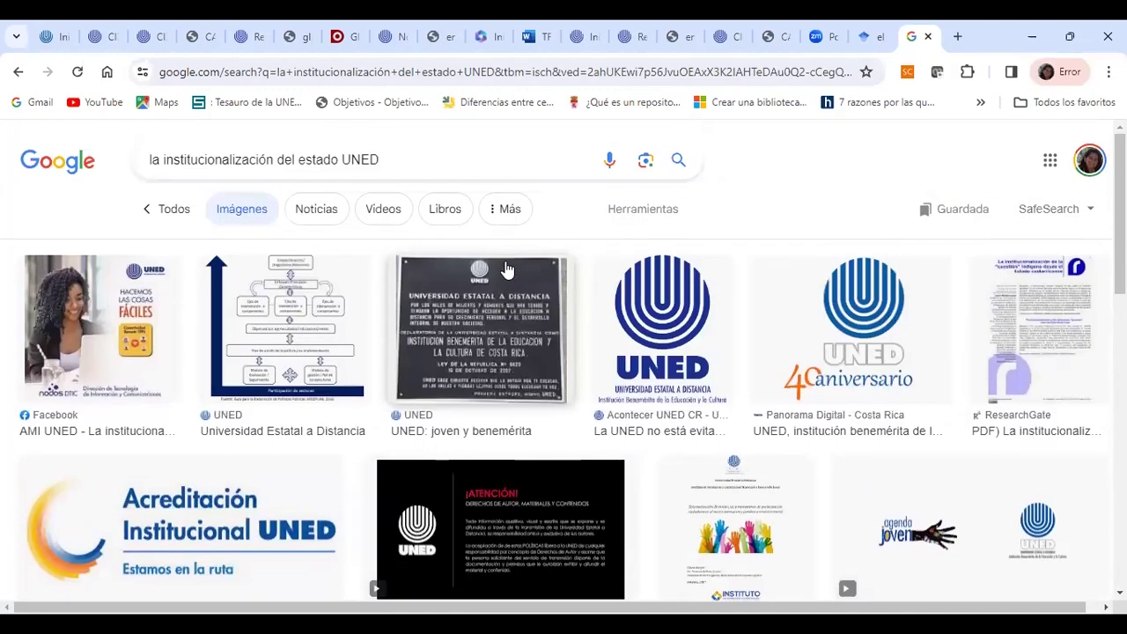
left_click(409, 157)
key("shift+Left")
key("shift+Left")
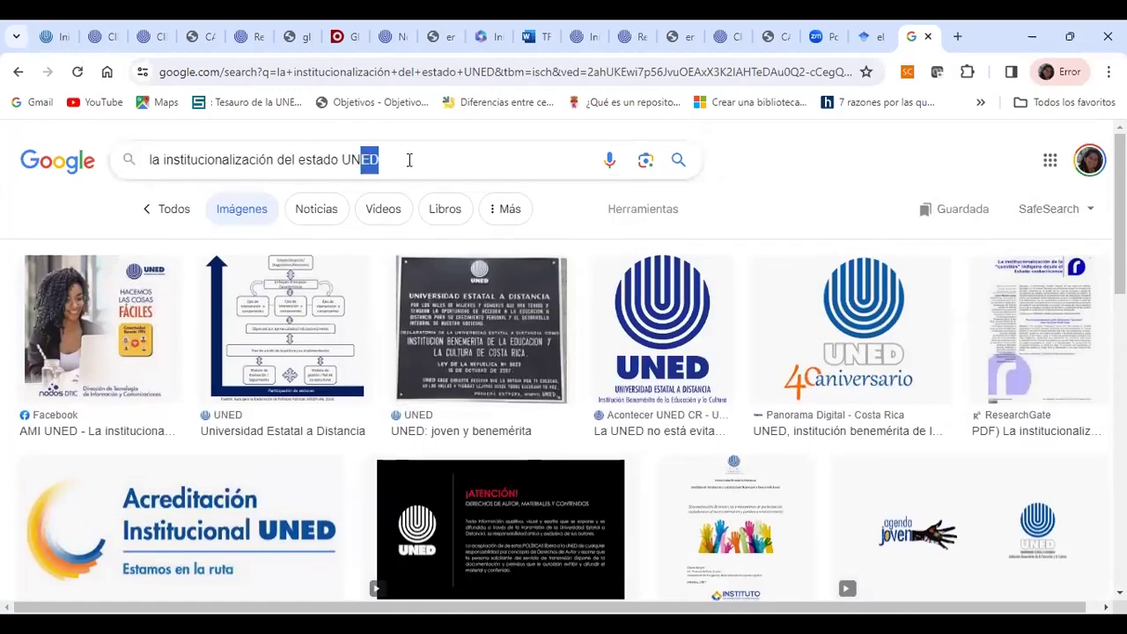
type("A")
key("Return")
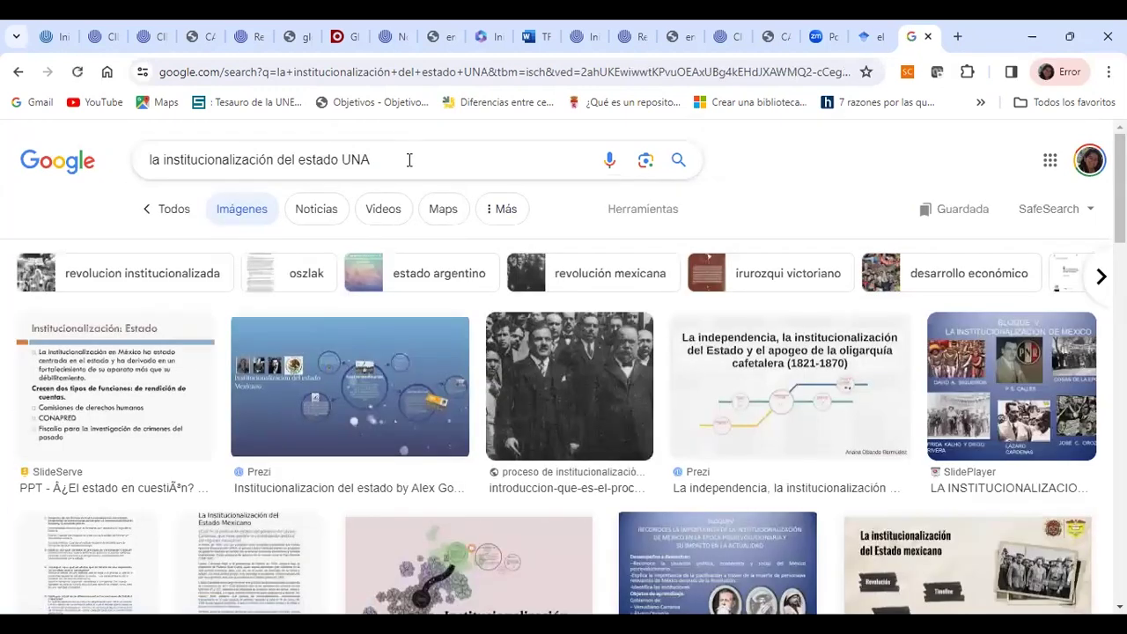
- Look over the UNA image results and search for "la institucionalización del estado UNESCO" instead
scroll(497, 388, "down", 2)
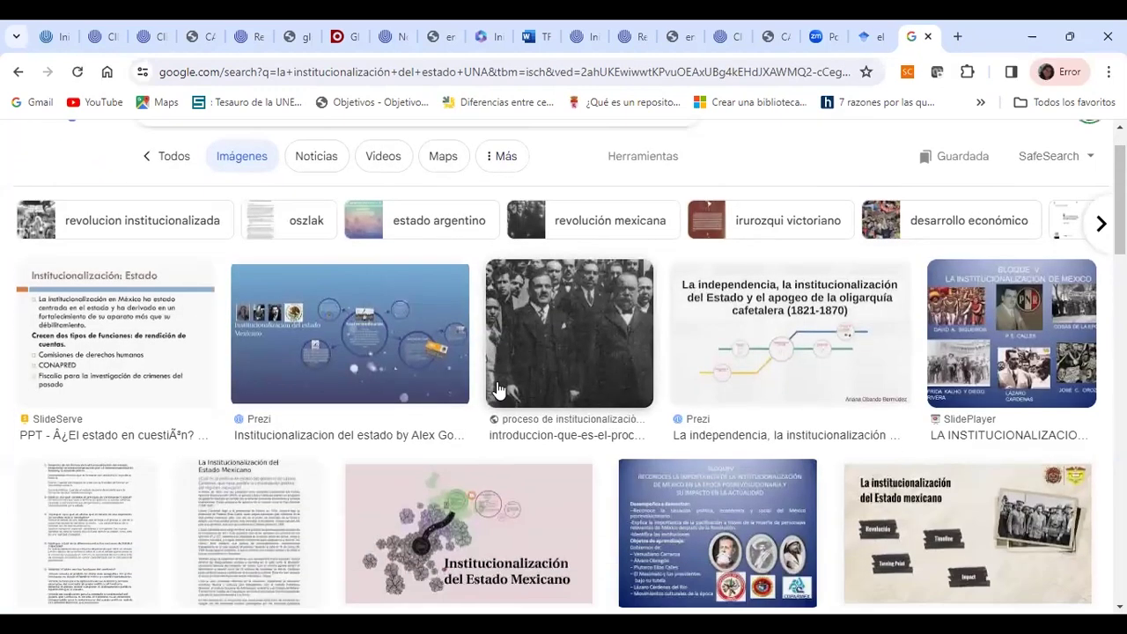
scroll(497, 388, "up", 2)
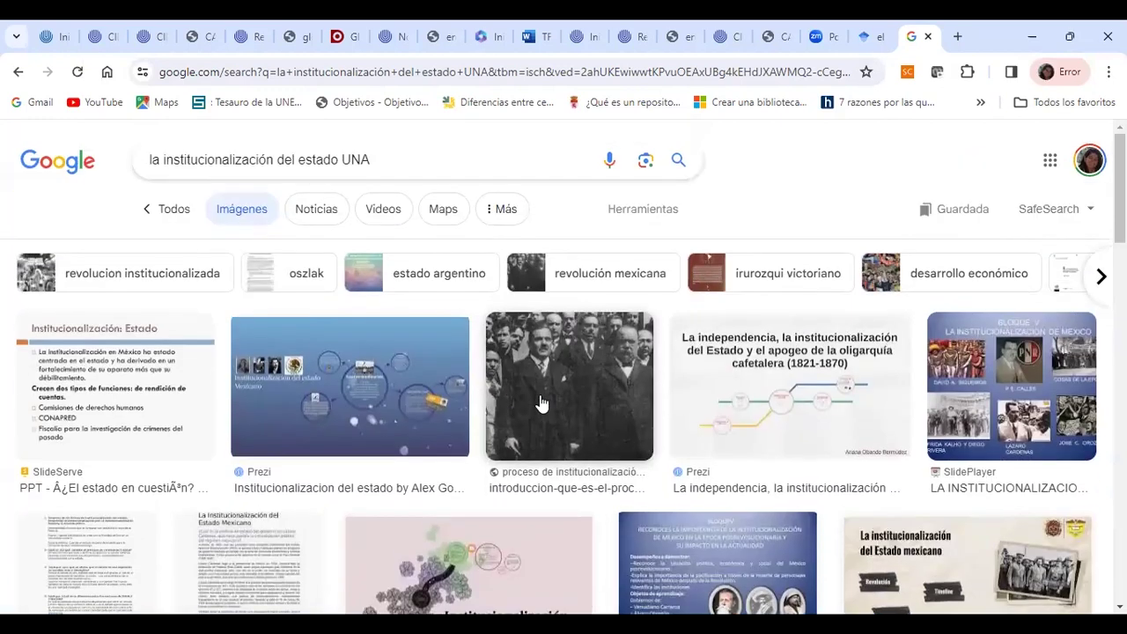
left_click_drag(402, 168, 345, 159)
type("NESCO")
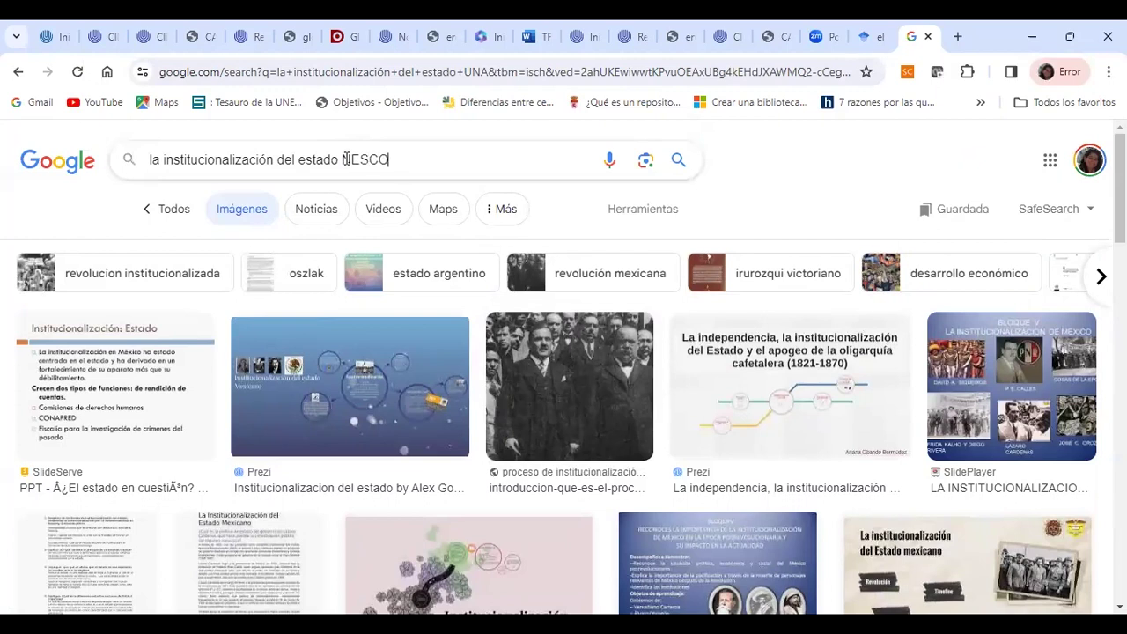
key("Return")
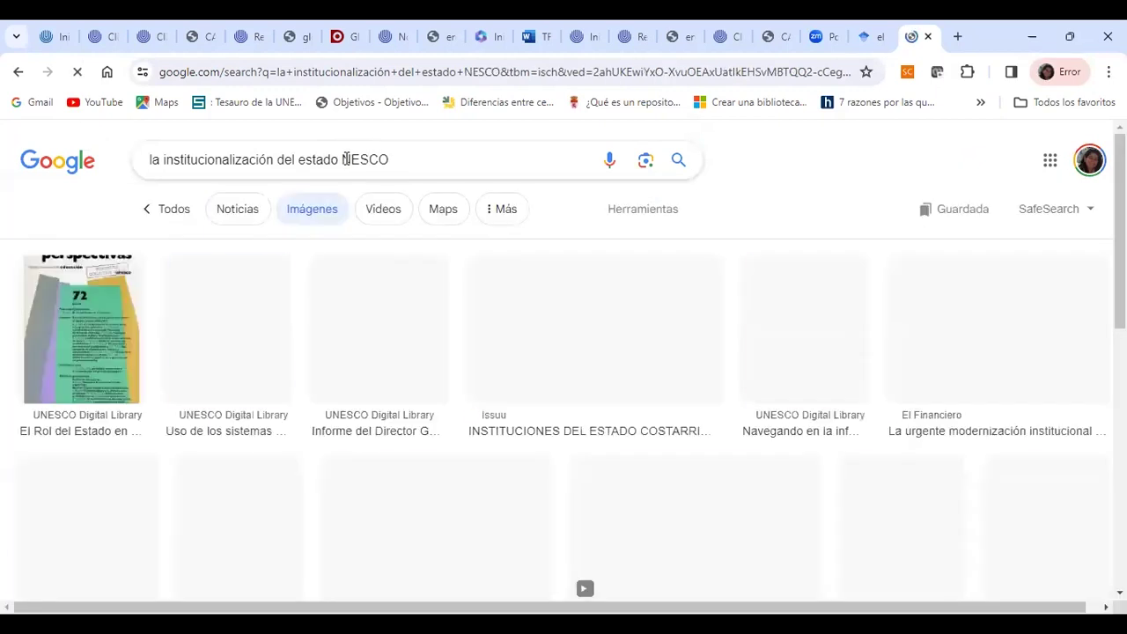
left_click(343, 160)
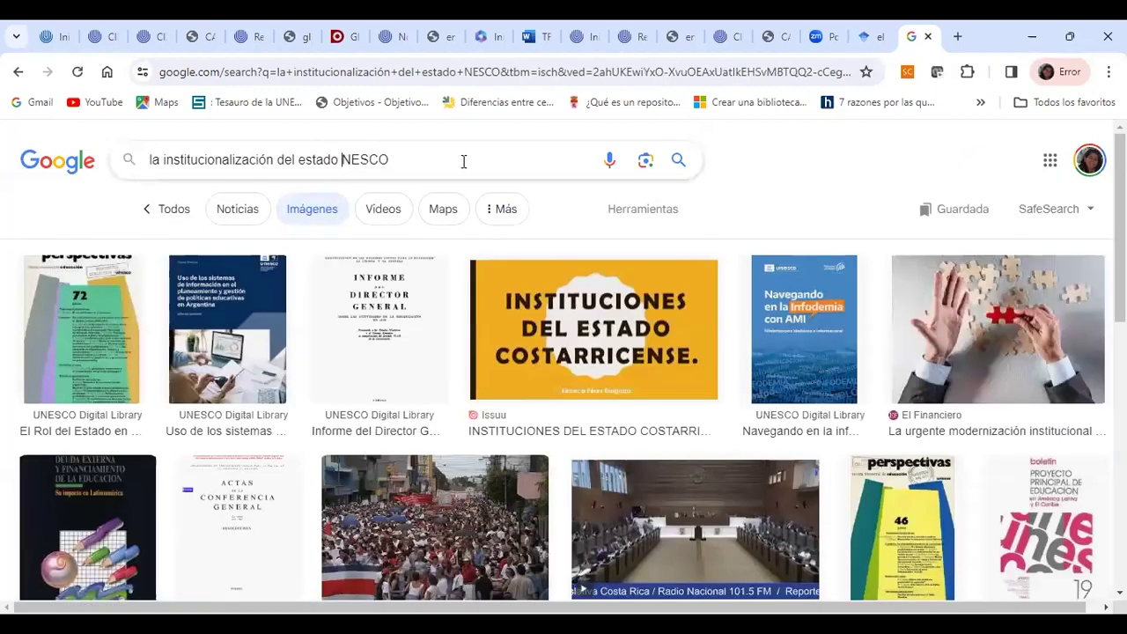
type("U")
key("Return")
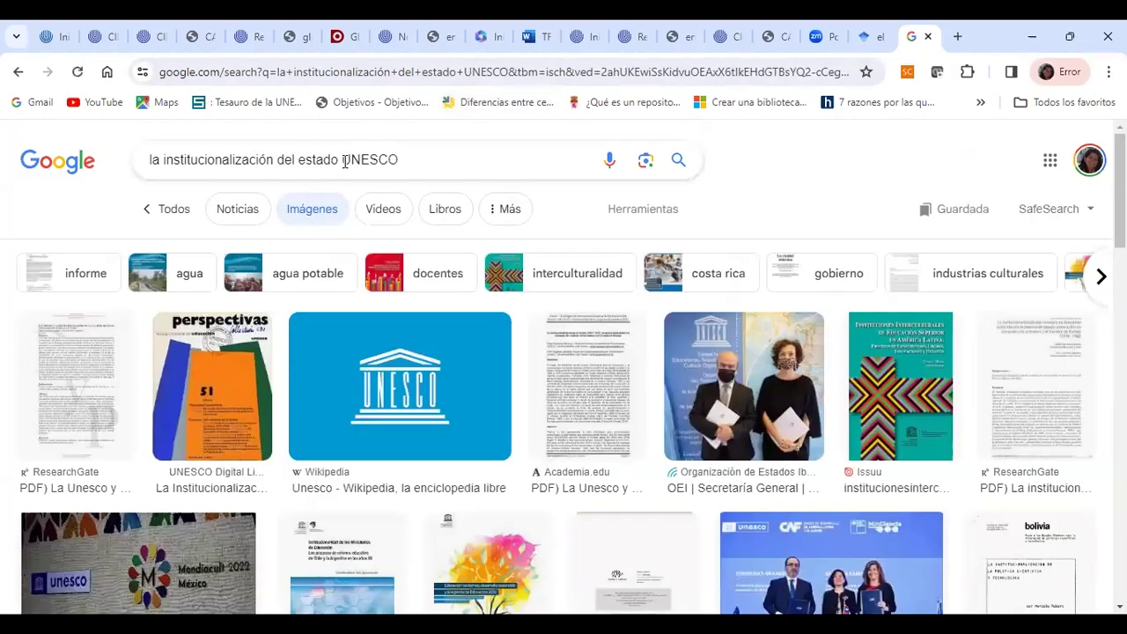
- Search images for "la institucionalización del estado revistas indexadas" and browse the results down to the end
left_click_drag(344, 160, 416, 156)
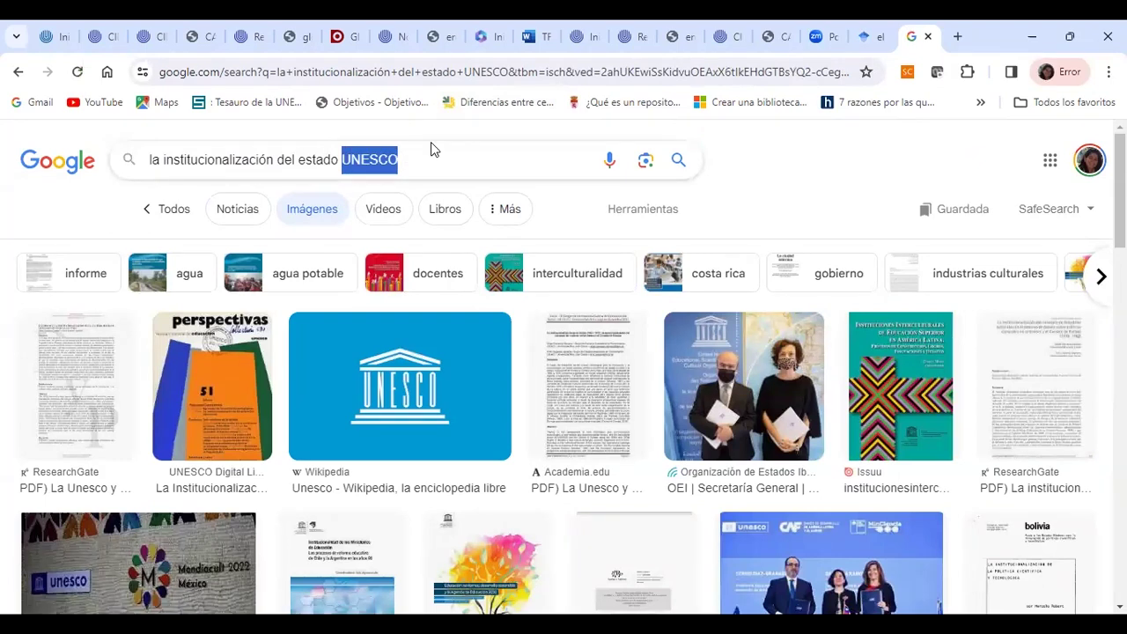
type("revistas ")
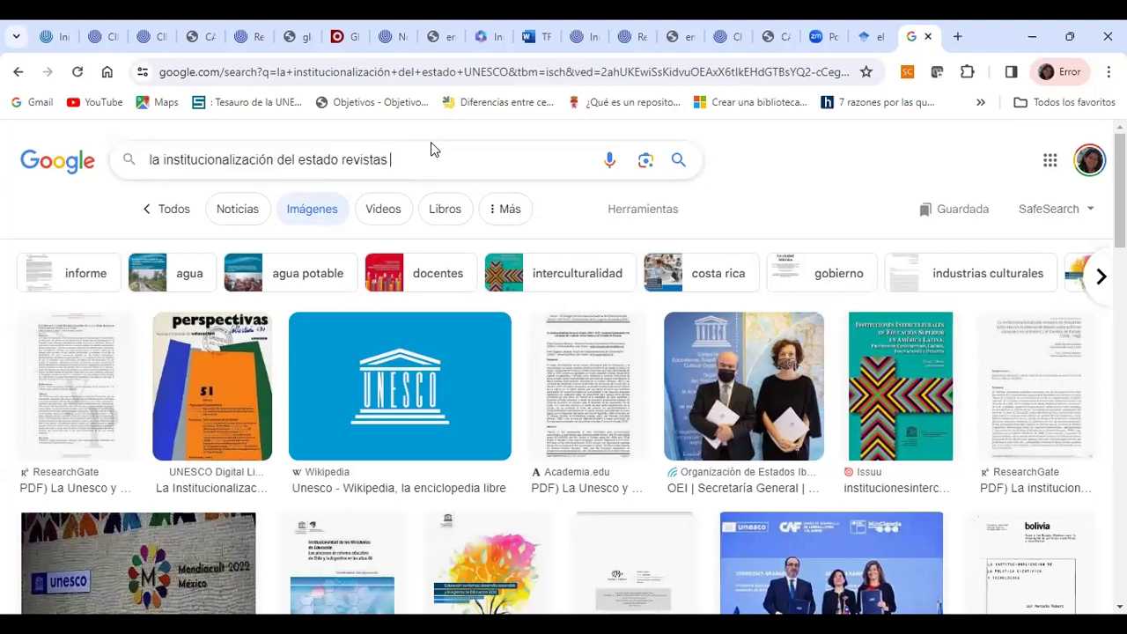
type("indexadas")
key("Return")
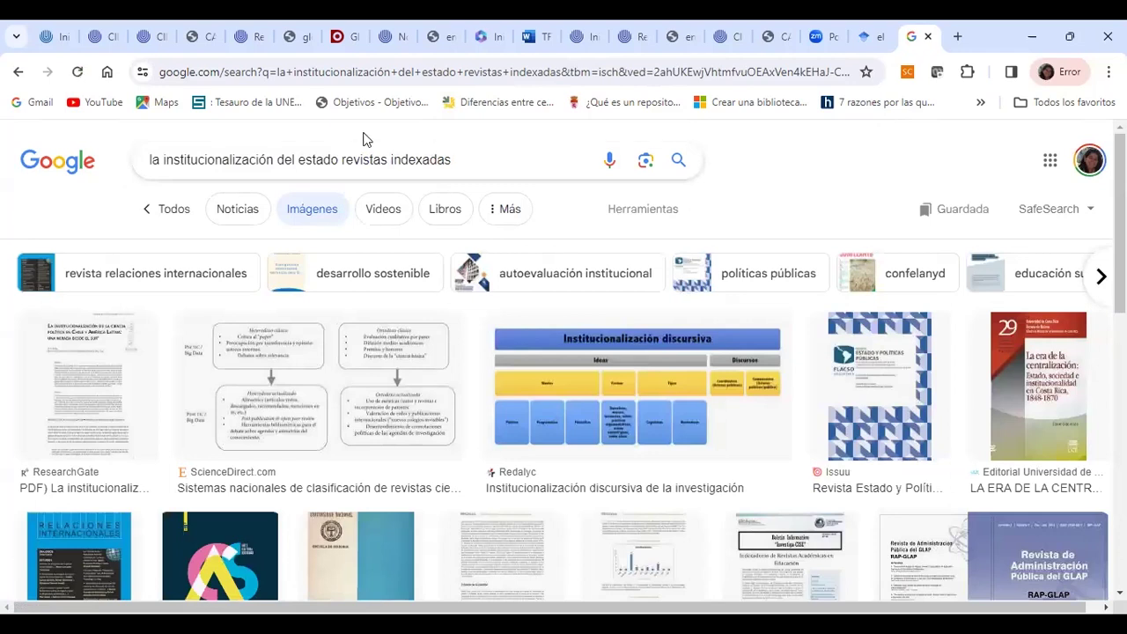
scroll(264, 326, "down", 2)
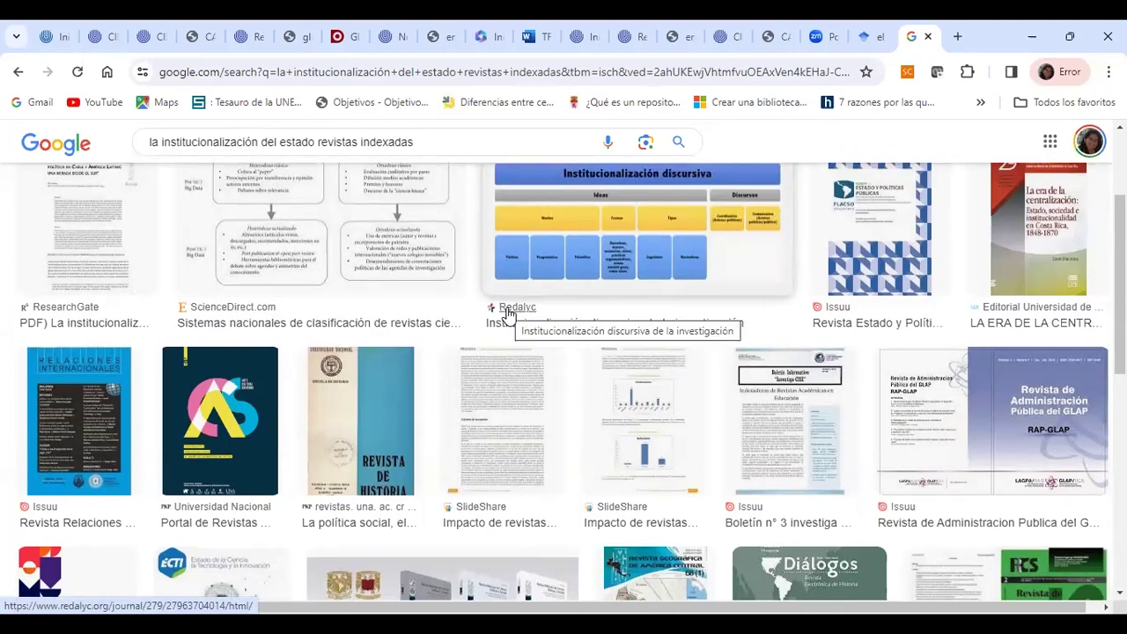
scroll(508, 317, "down", 2)
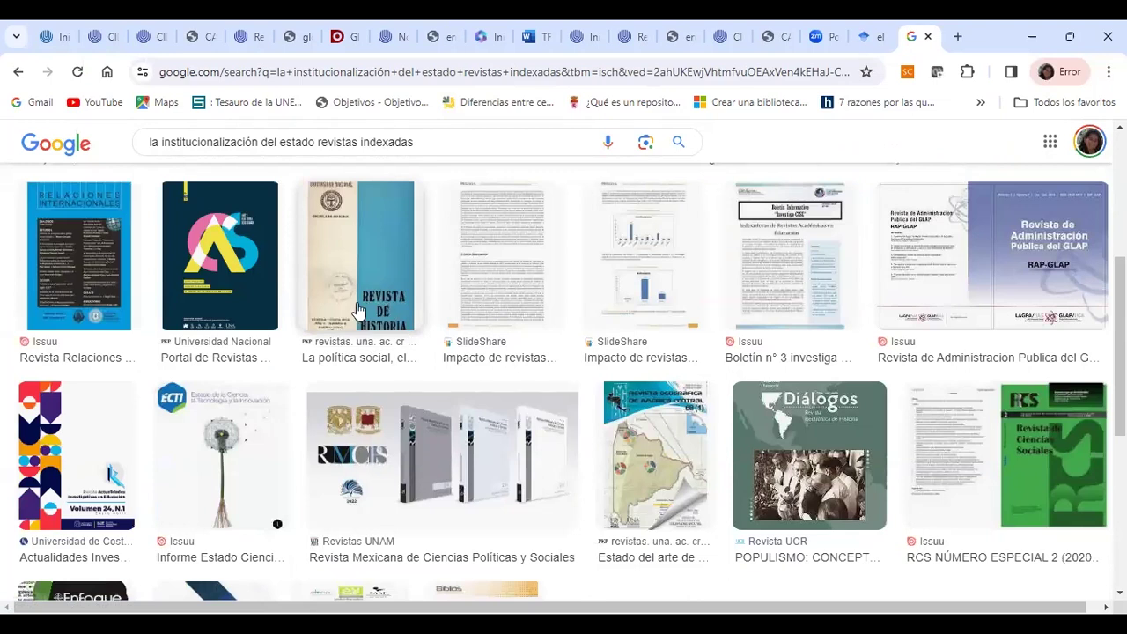
scroll(361, 311, "down", 3)
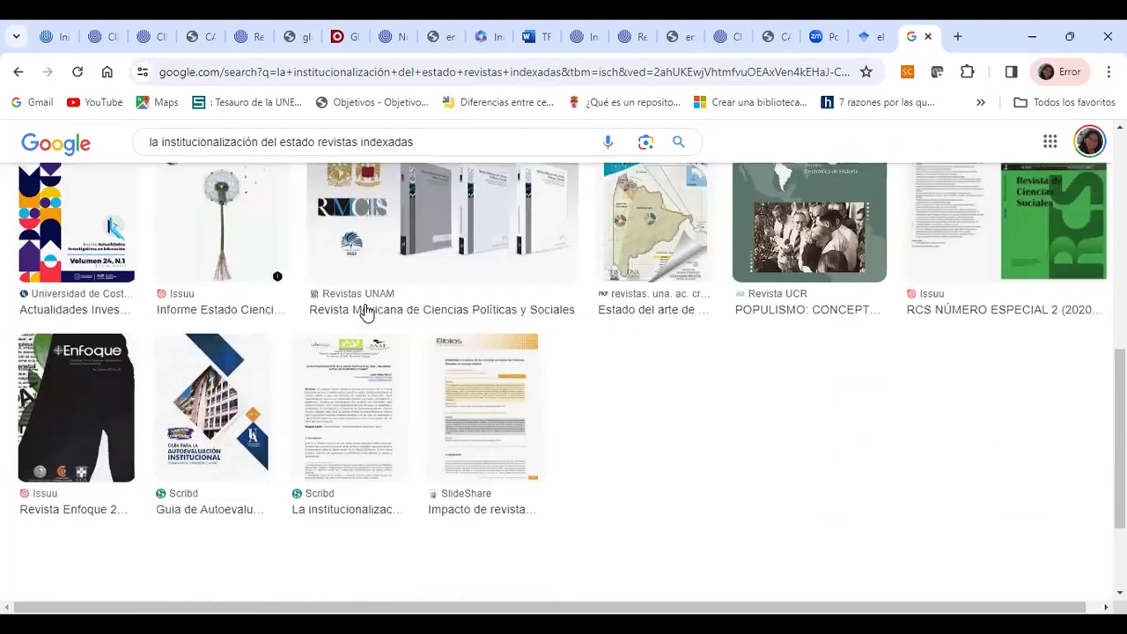
scroll(366, 313, "up", 10)
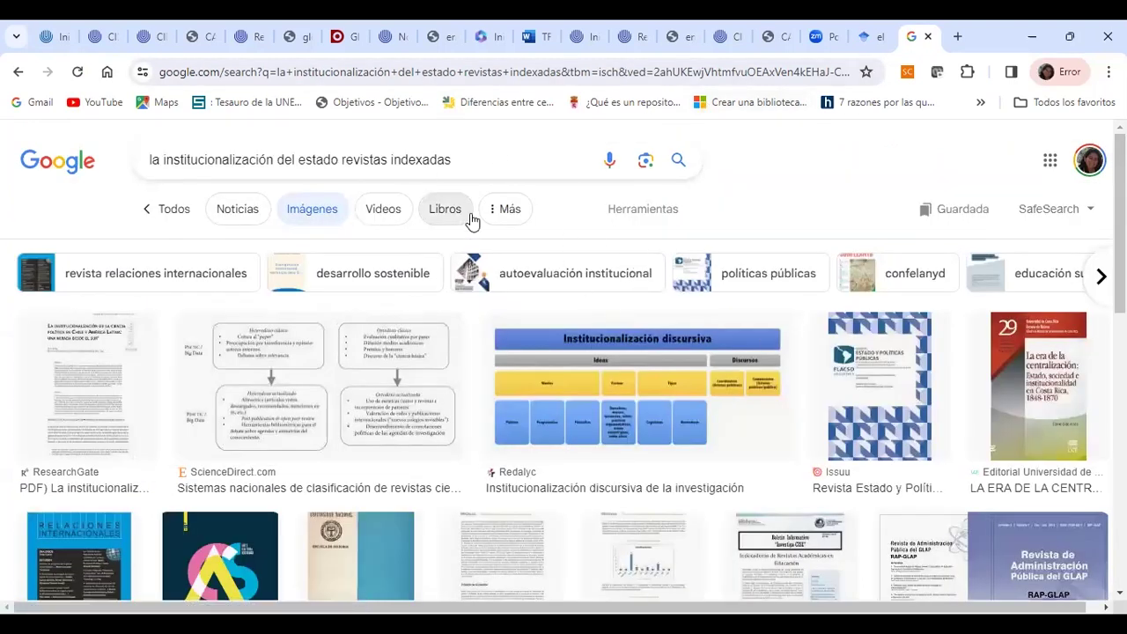
- Replace "revistas indexadas" in the image query with "Banco mundial" and run the search
left_click_drag(458, 161, 348, 149)
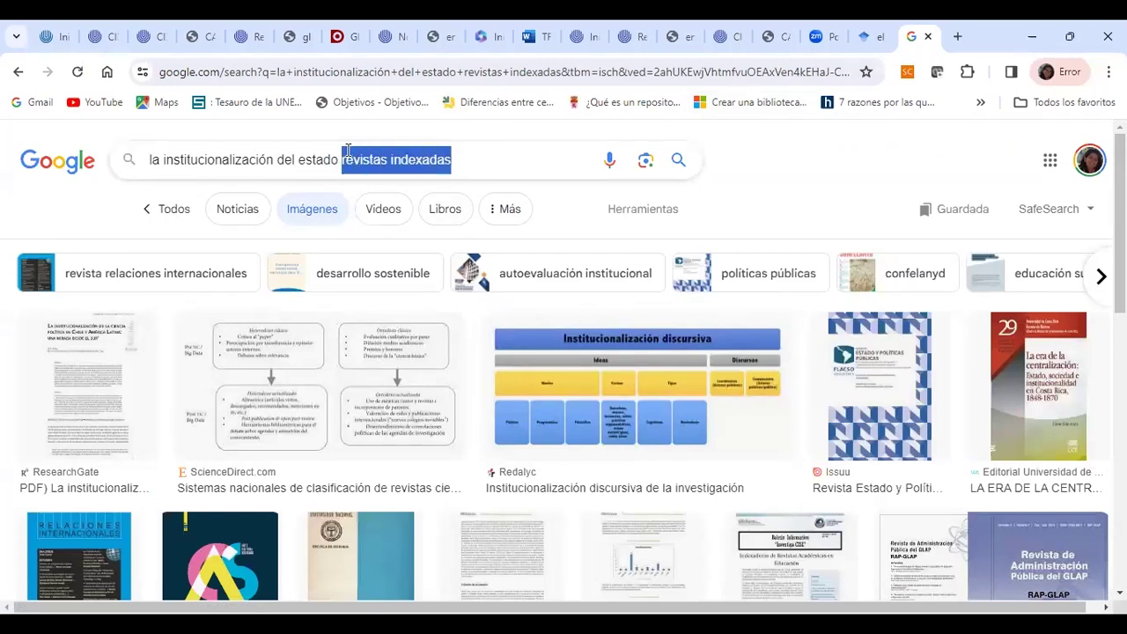
type("Bac")
type("co mundia")
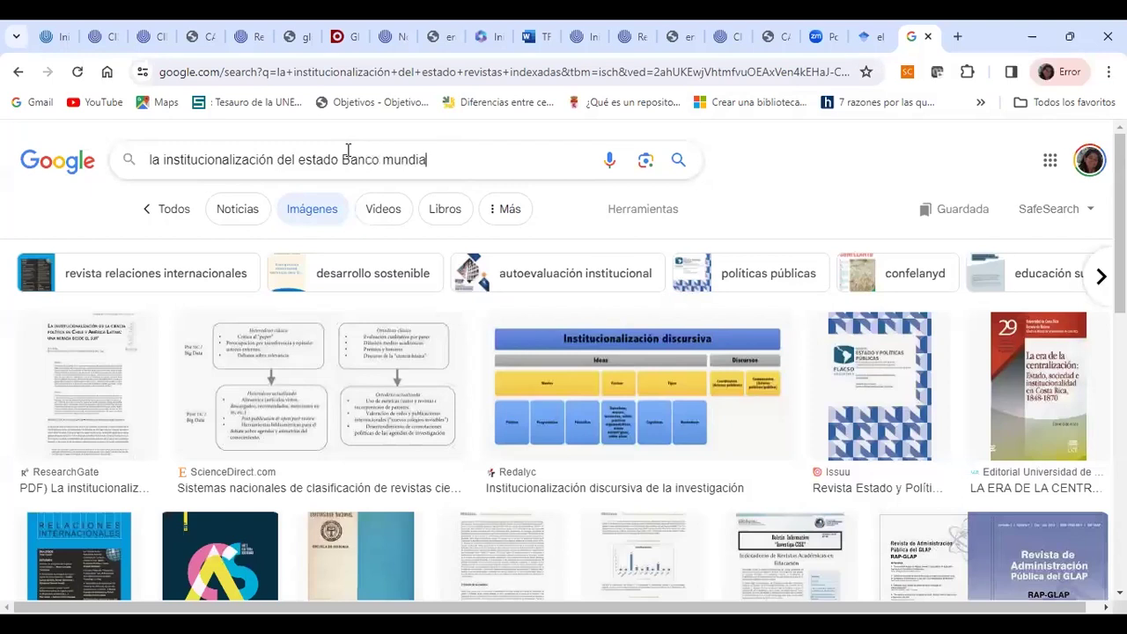
key("Return")
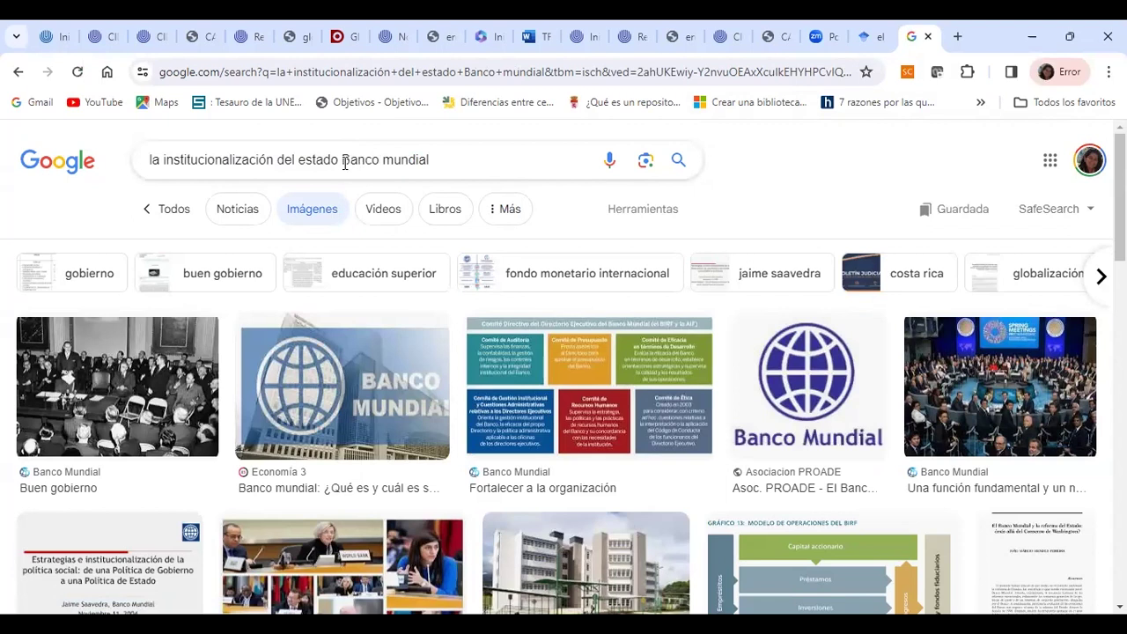
left_click_drag(345, 164, 437, 163)
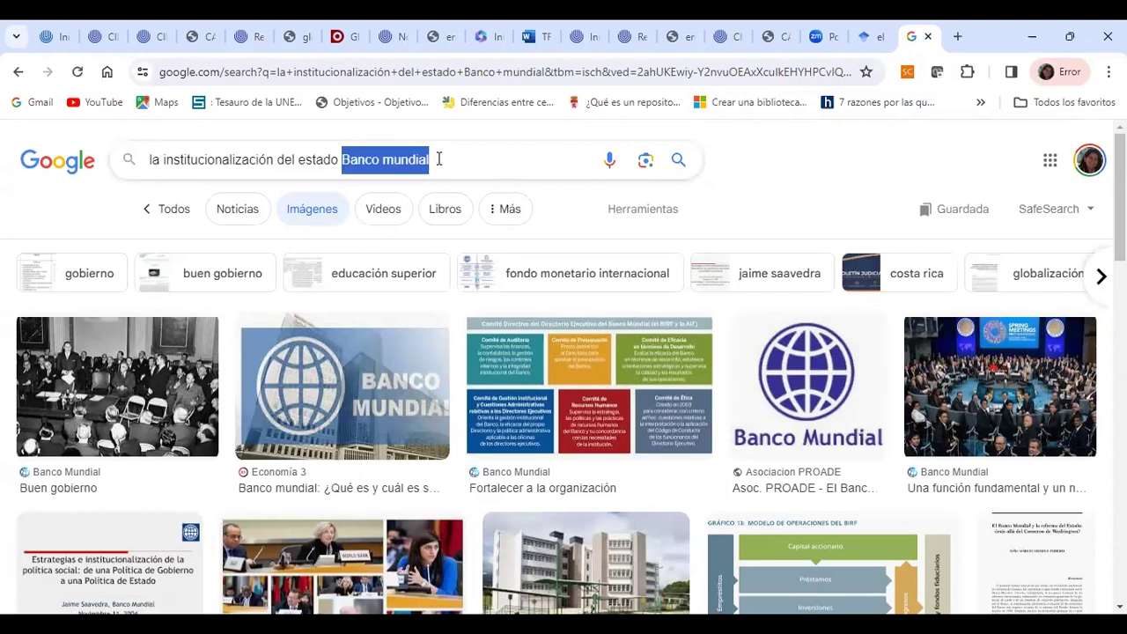
type("ONU")
key("Return")
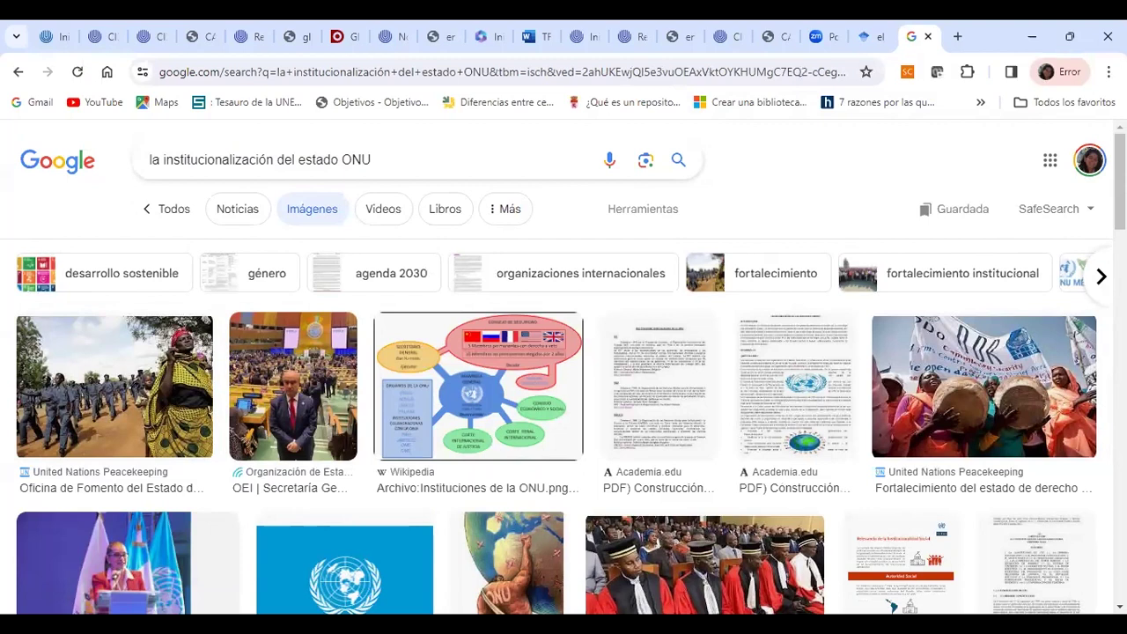
scroll(383, 392, "down", 1)
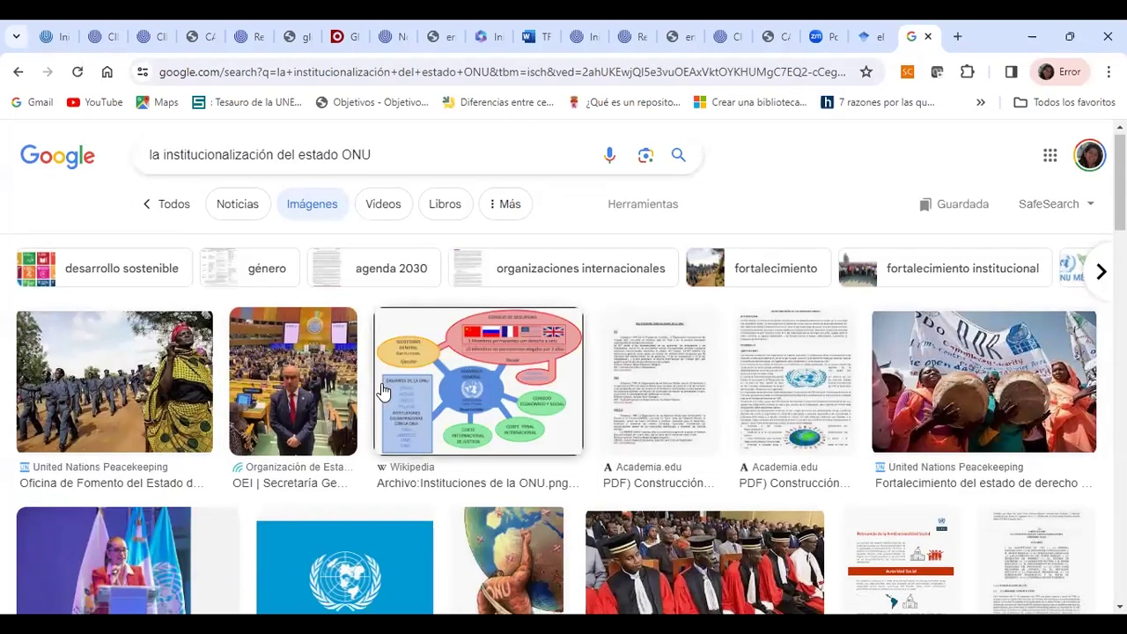
scroll(382, 392, "down", 4)
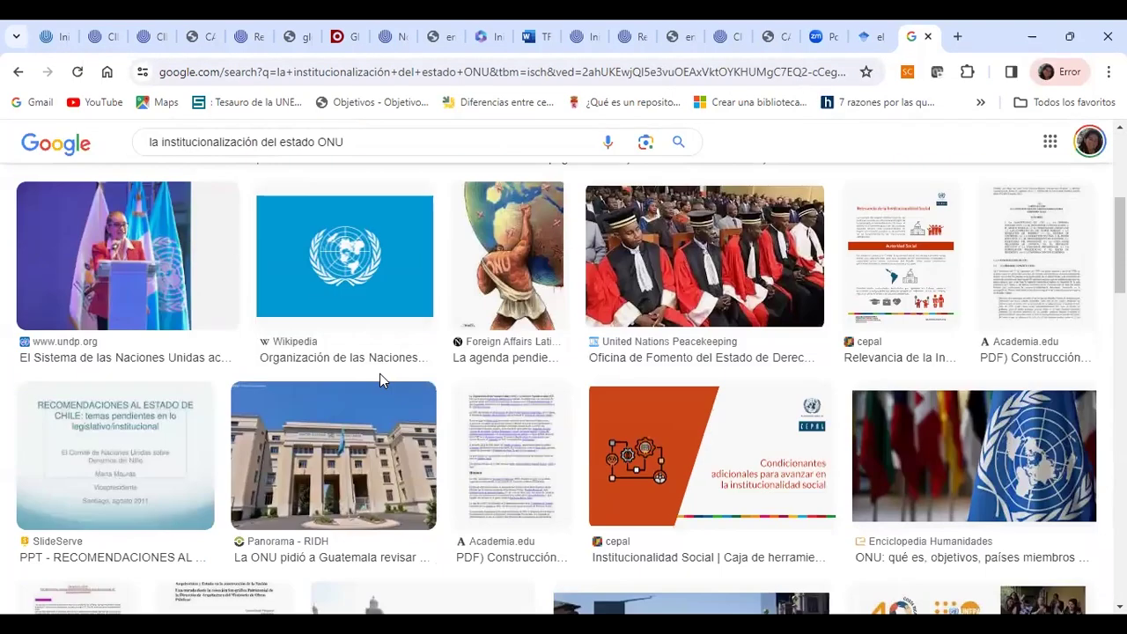
left_click(73, 345)
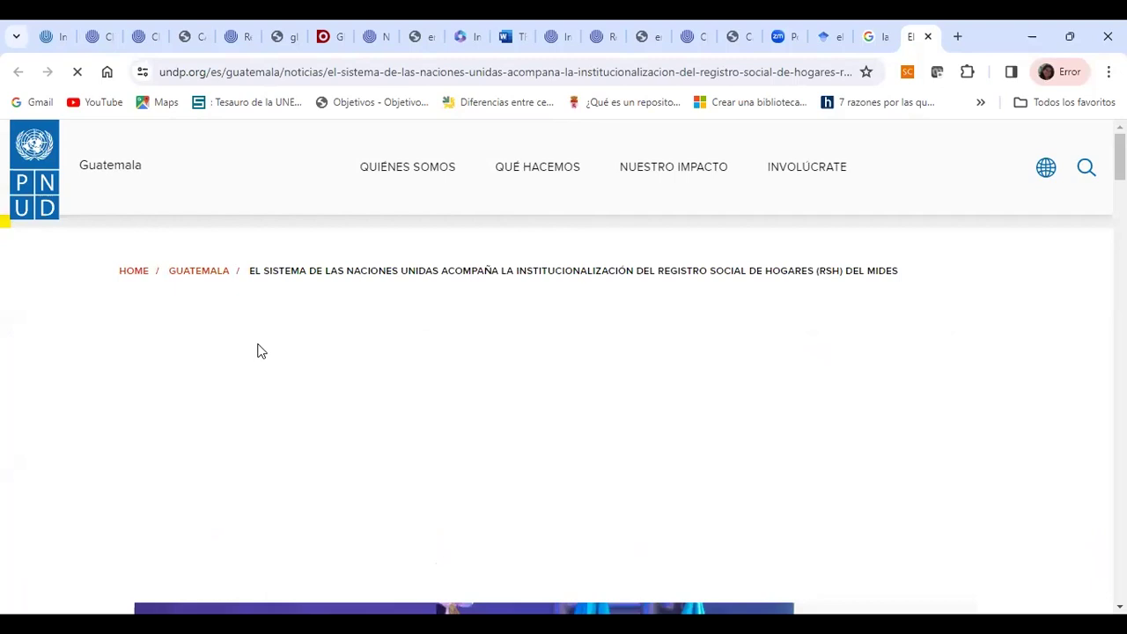
- Examine the PNUD Guatemala article from its body text to the copyright notice in the footer, and back up to the publication date
scroll(261, 350, "down", 7)
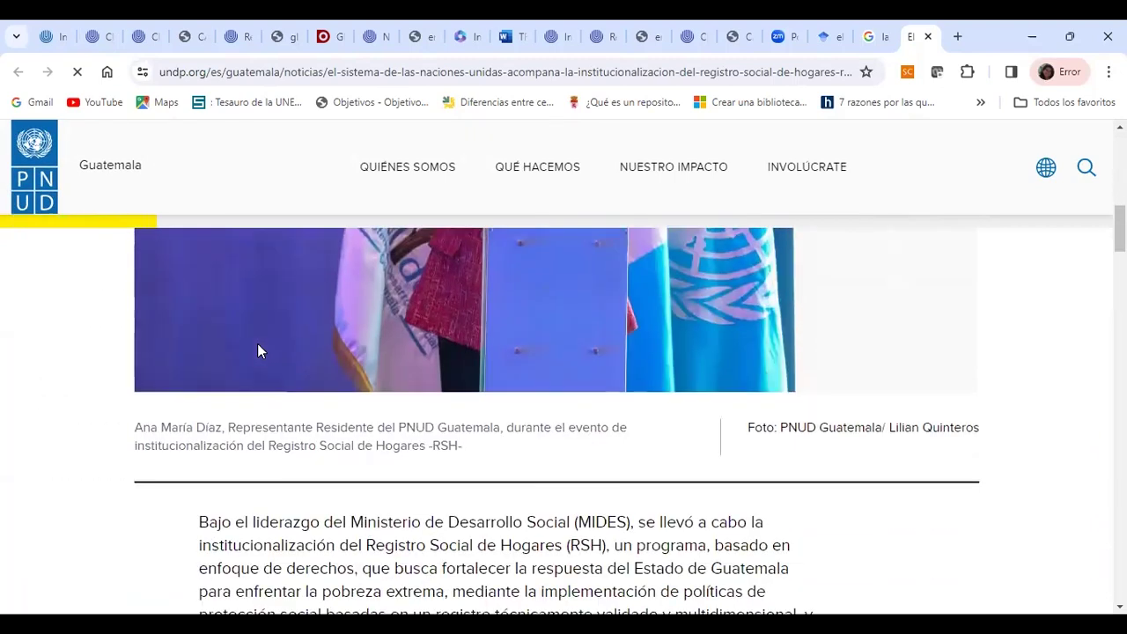
scroll(259, 347, "down", 4)
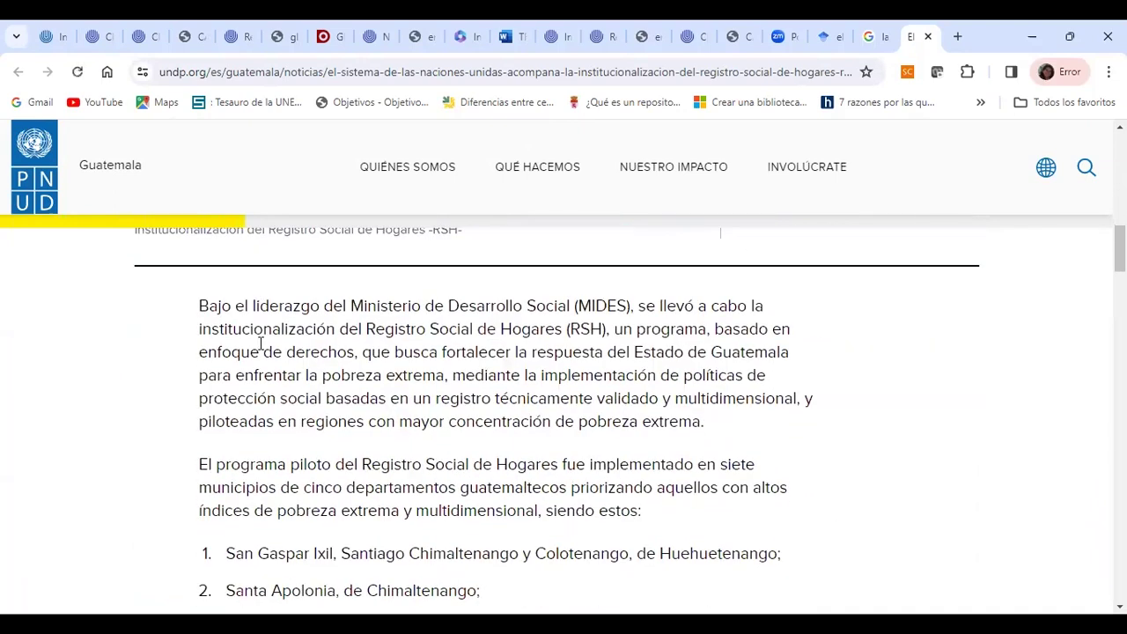
scroll(261, 343, "up", 2)
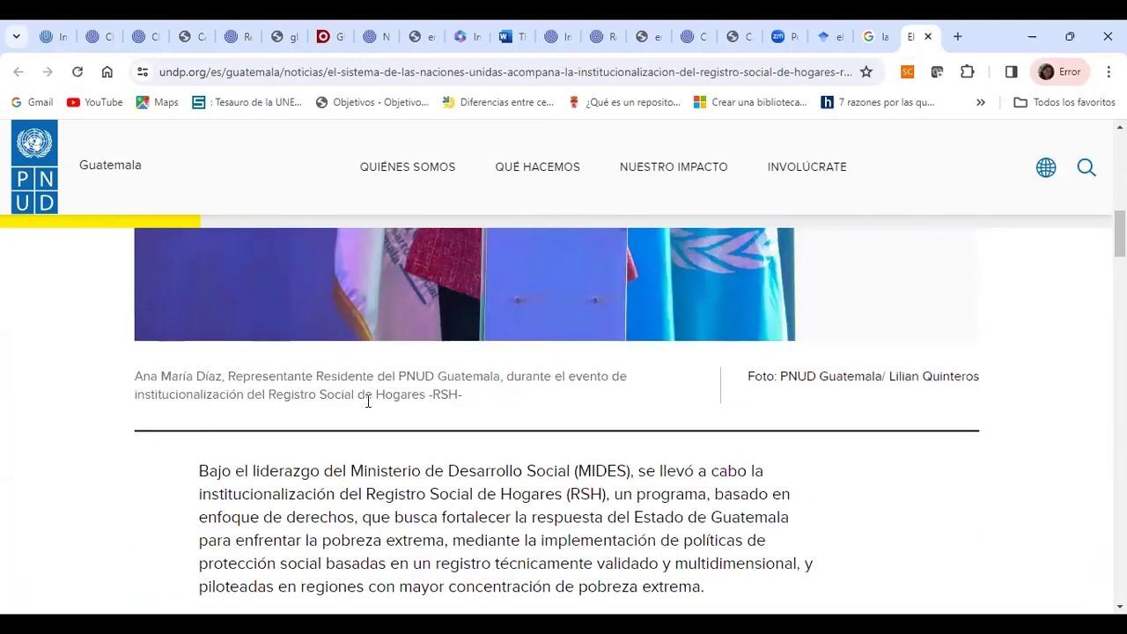
scroll(368, 401, "down", 1)
scroll(368, 402, "down", 20)
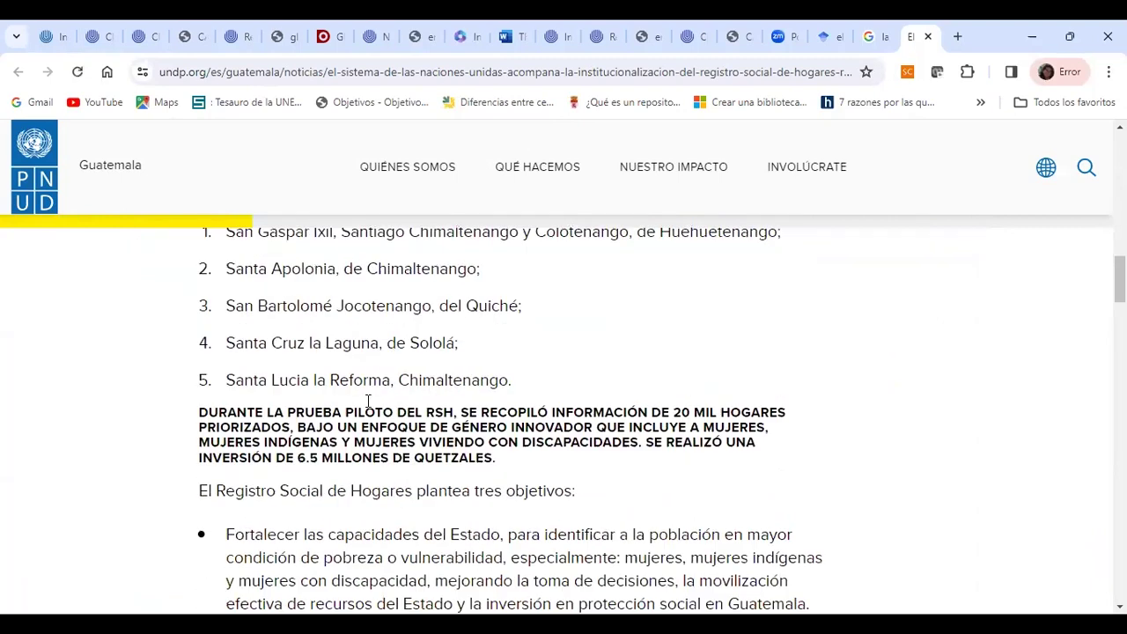
scroll(368, 407, "down", 15)
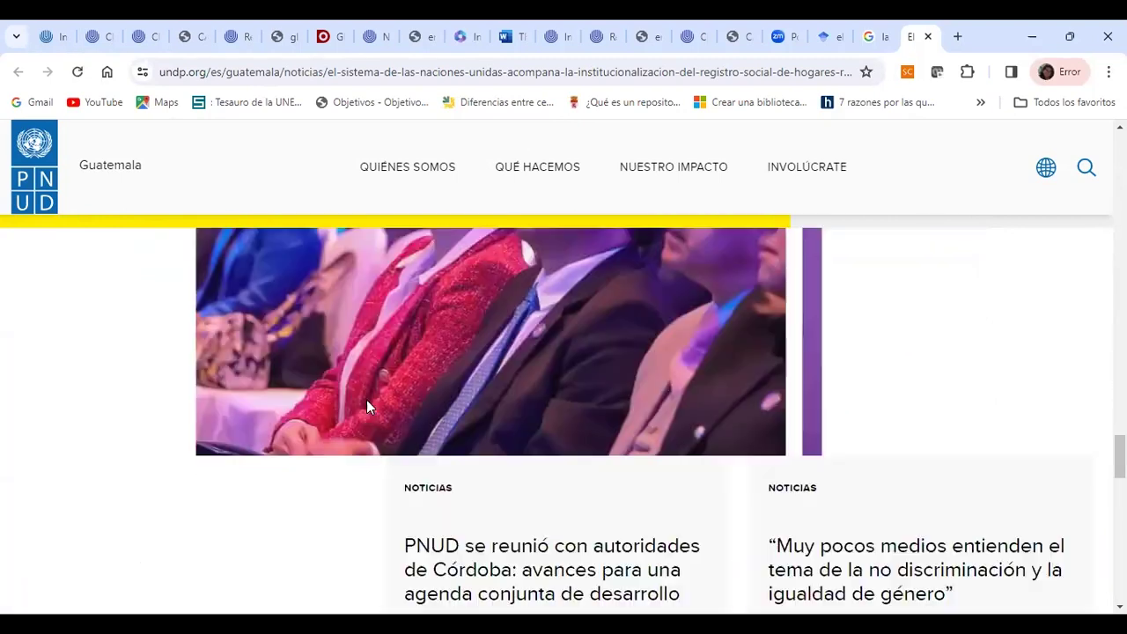
scroll(368, 407, "down", 6)
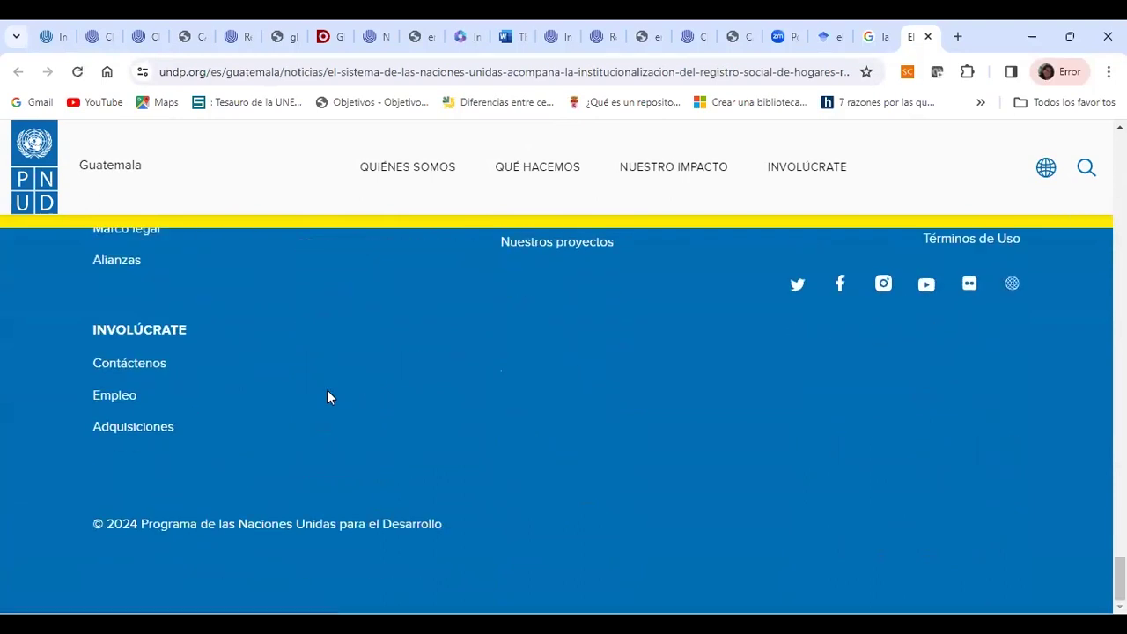
left_click_drag(105, 524, 319, 510)
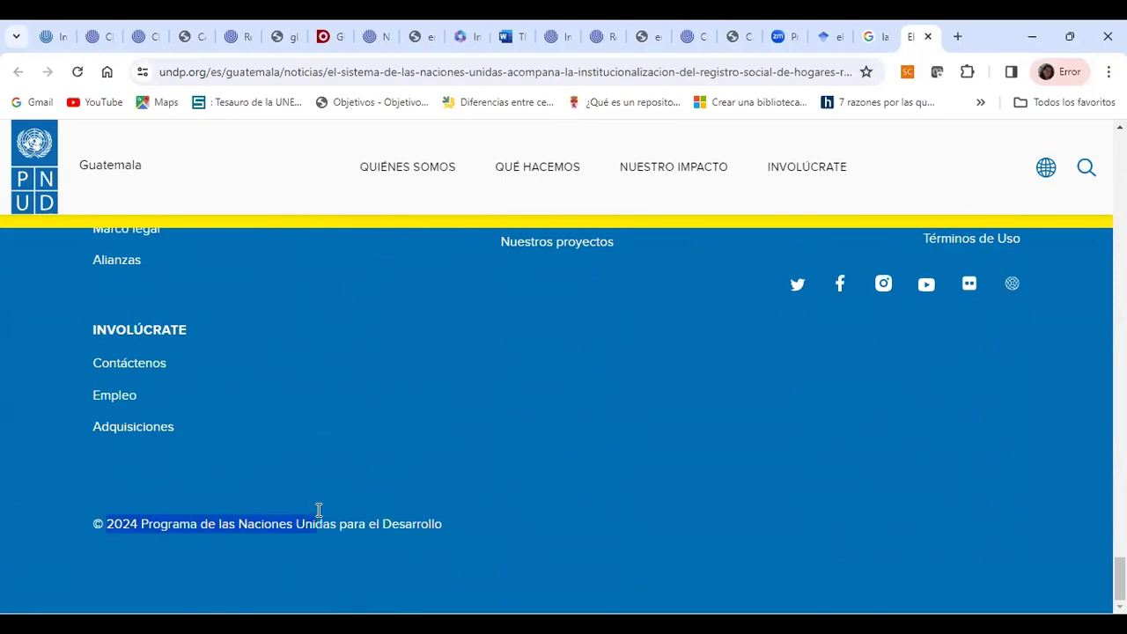
scroll(712, 403, "up", 10)
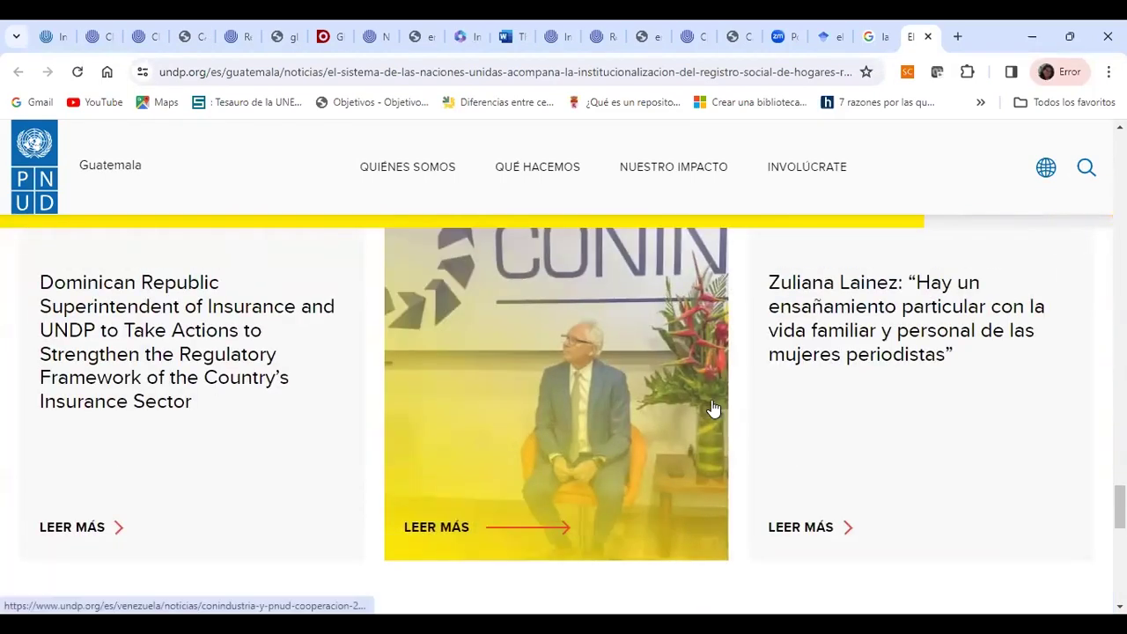
scroll(713, 406, "up", 15)
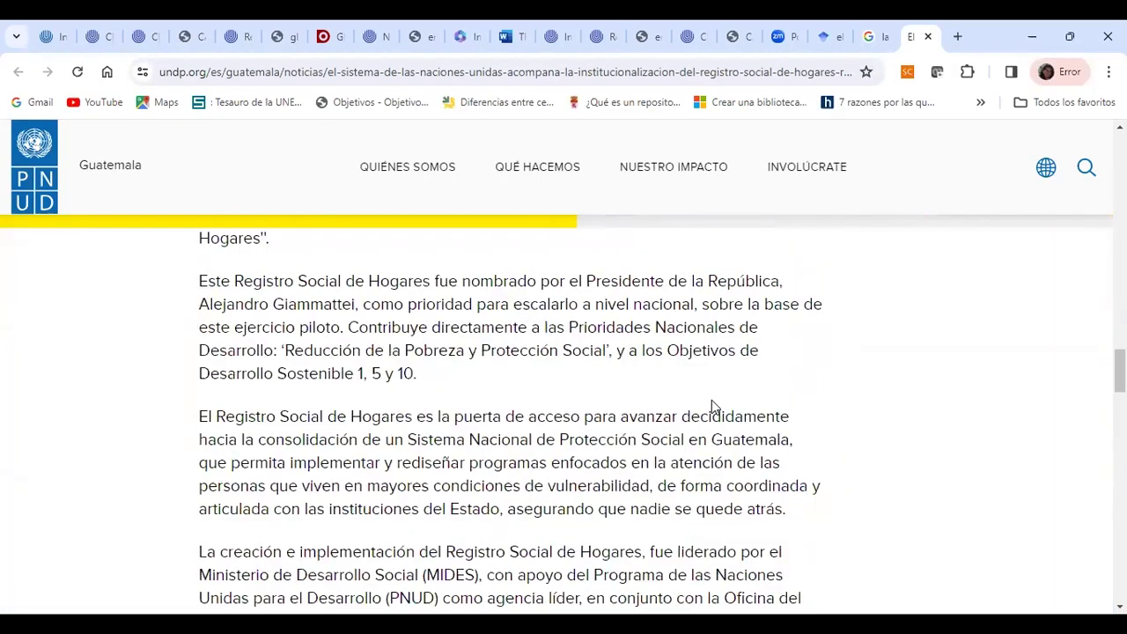
scroll(713, 399, "up", 15)
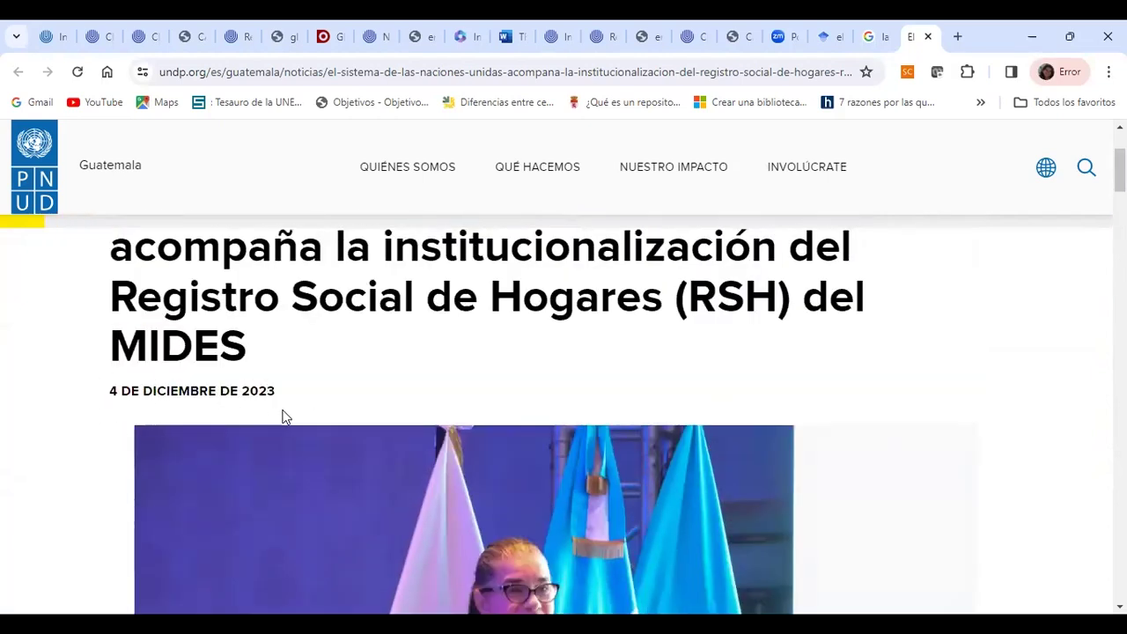
- Highlight the PNUD Guatemala article's publication date and the full photo credit beneath its main picture
left_click_drag(275, 391, 123, 406)
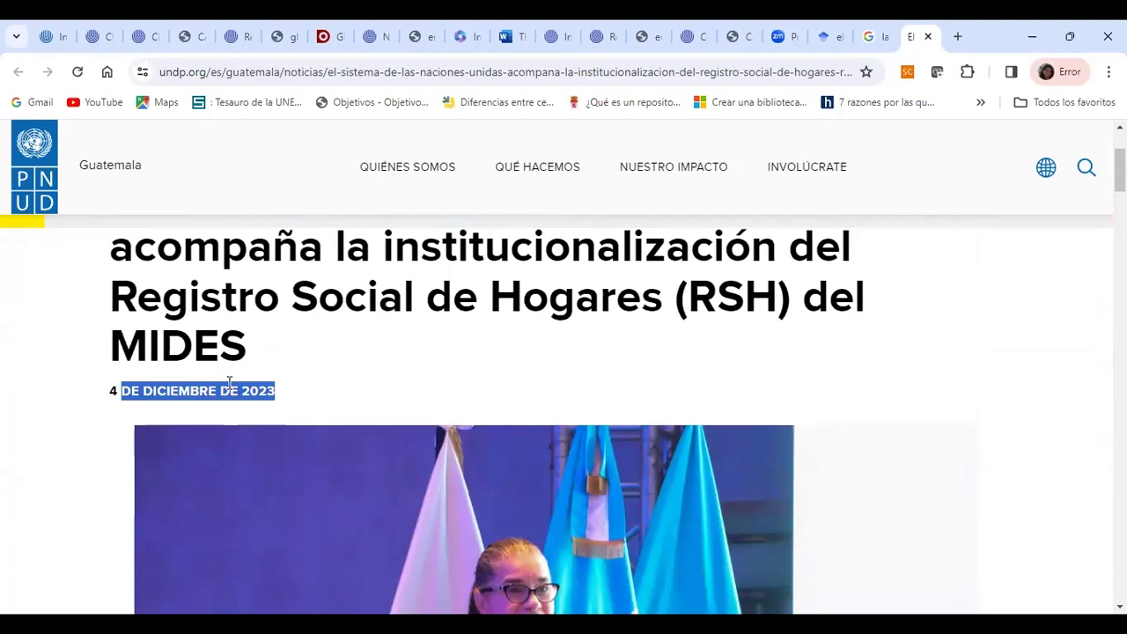
scroll(294, 396, "up", 2)
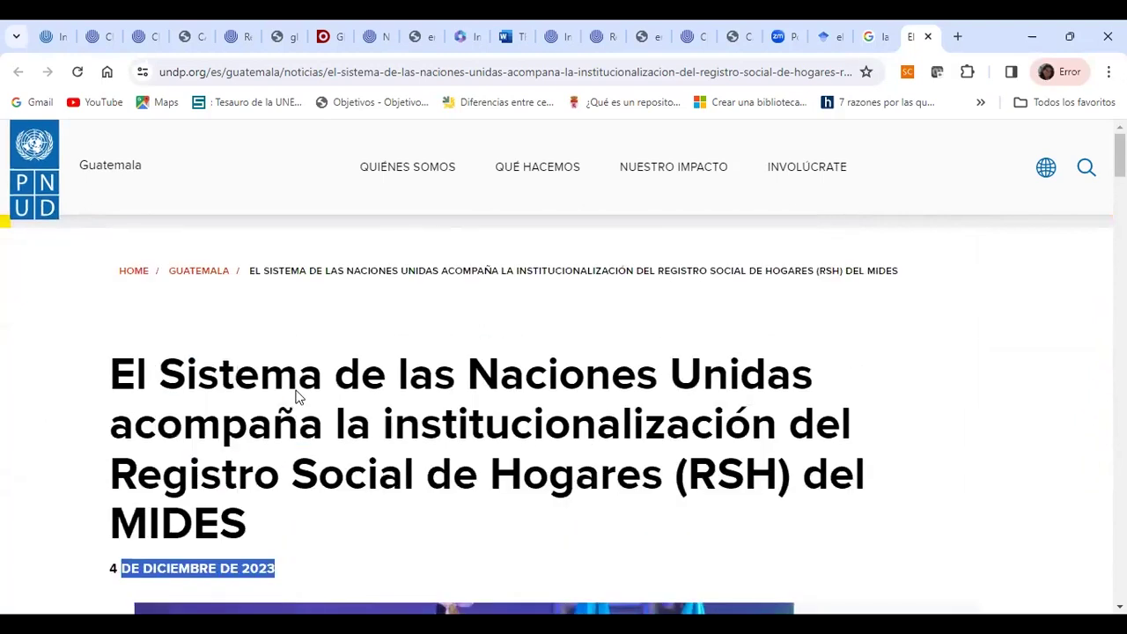
scroll(297, 395, "down", 5)
scroll(572, 388, "down", 3)
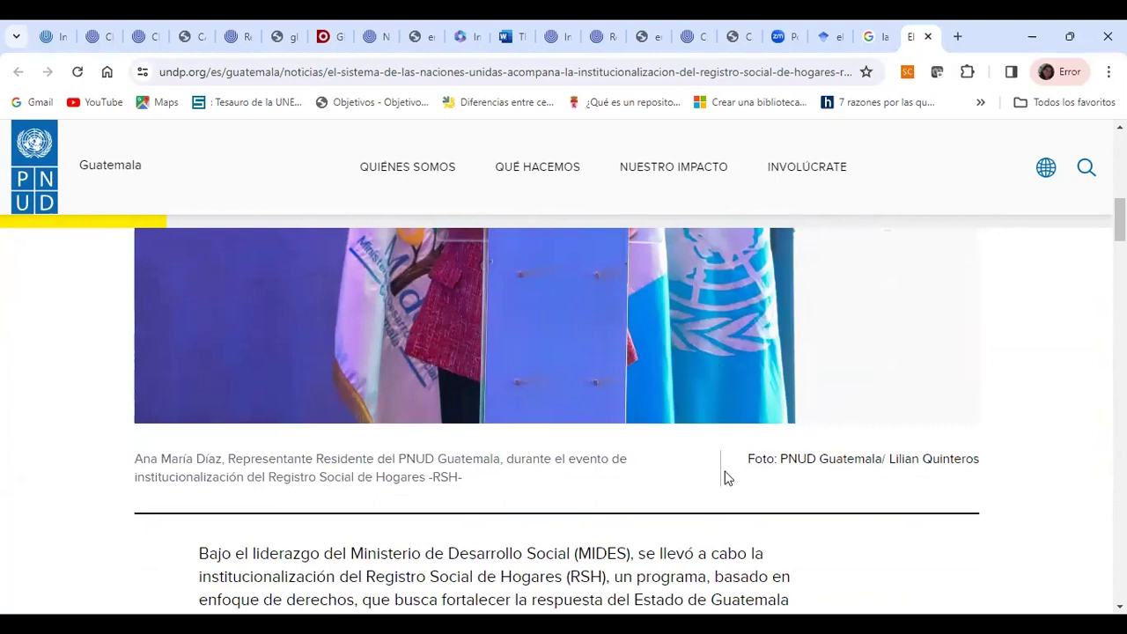
left_click_drag(750, 459, 994, 466)
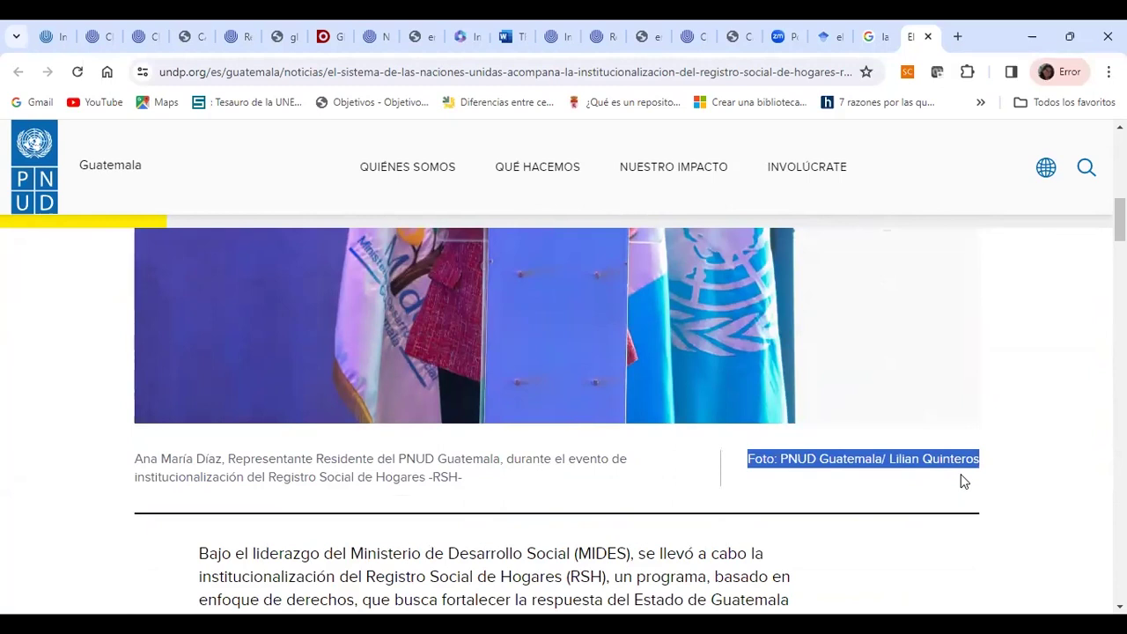
- Recheck the article's title and date against the picture, and highlight only "PNUD Guatemala" in the photo credit
scroll(961, 481, "up", 5)
scroll(961, 481, "down", 8)
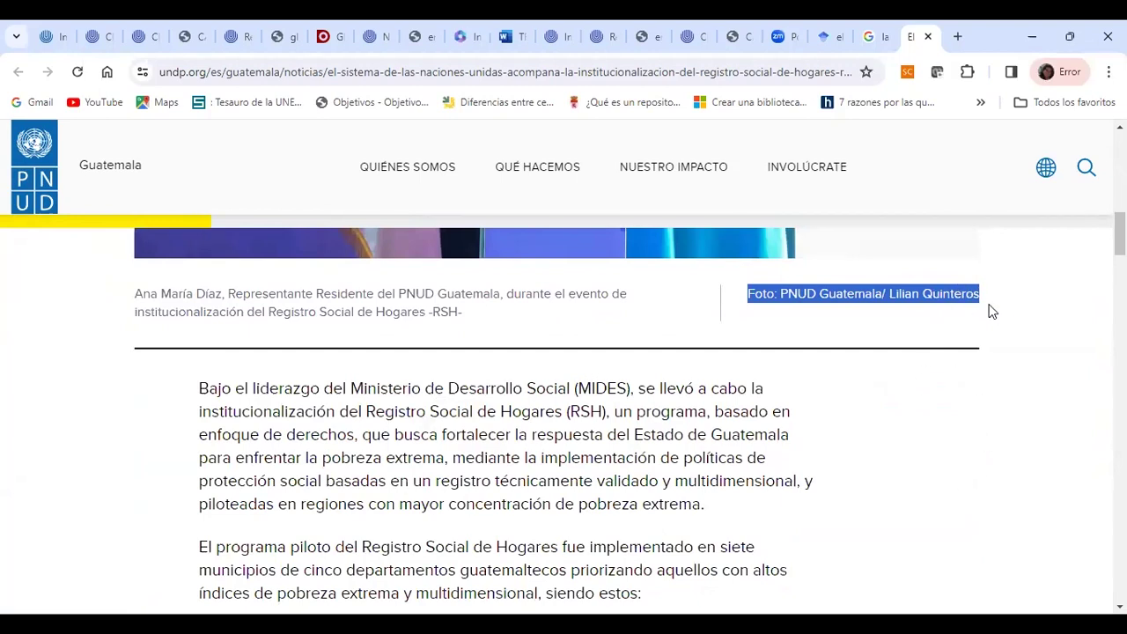
scroll(908, 317, "up", 6)
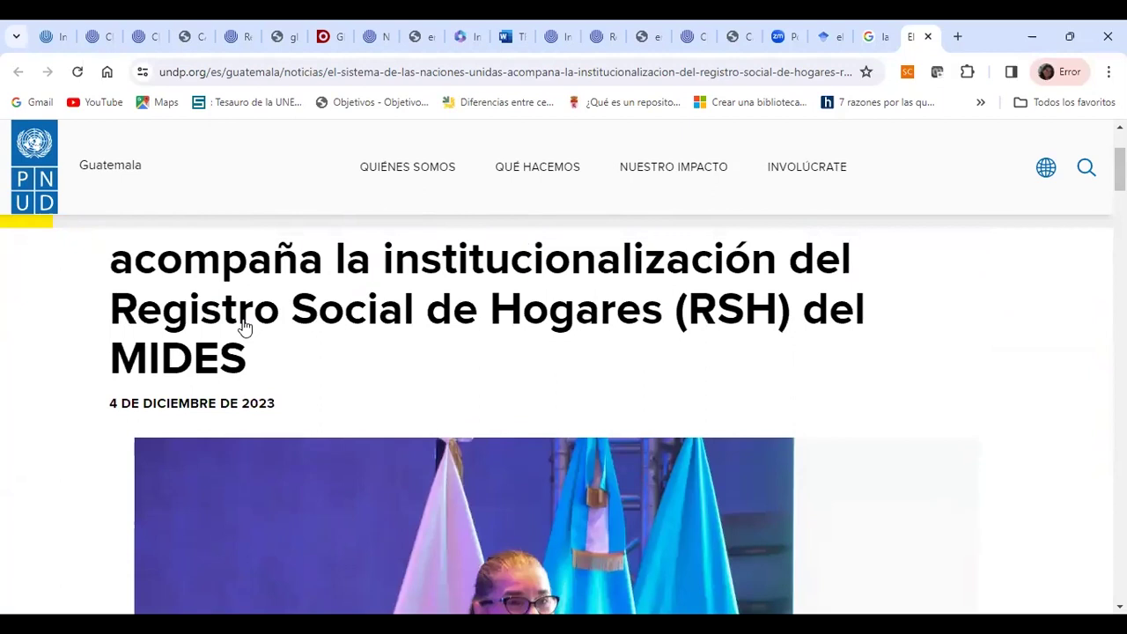
scroll(385, 461, "down", 6)
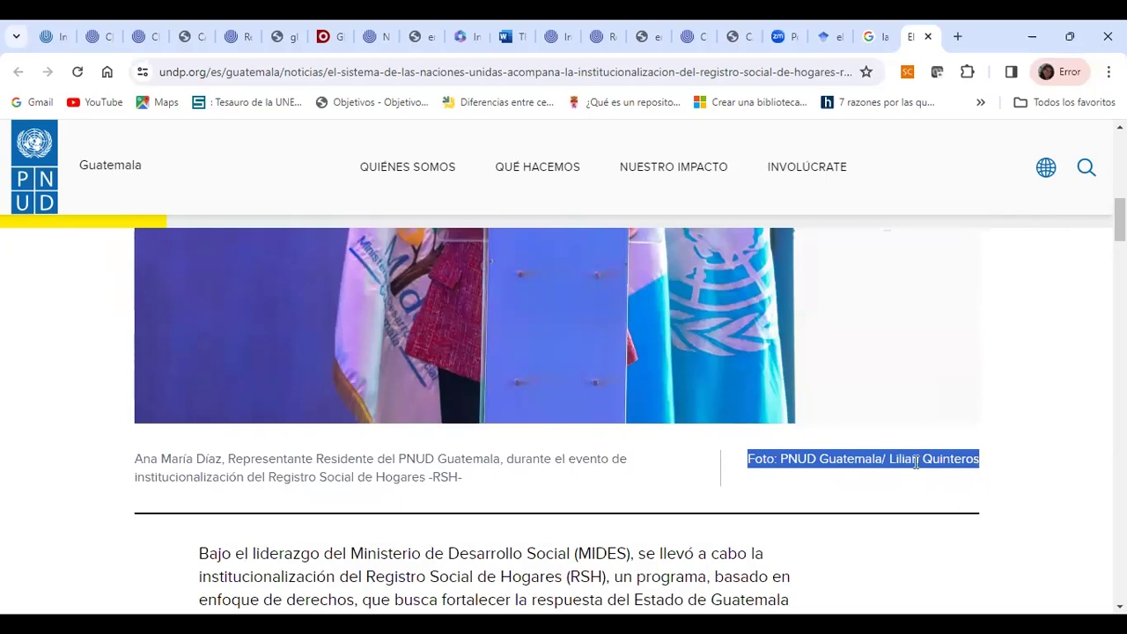
scroll(925, 390, "up", 3)
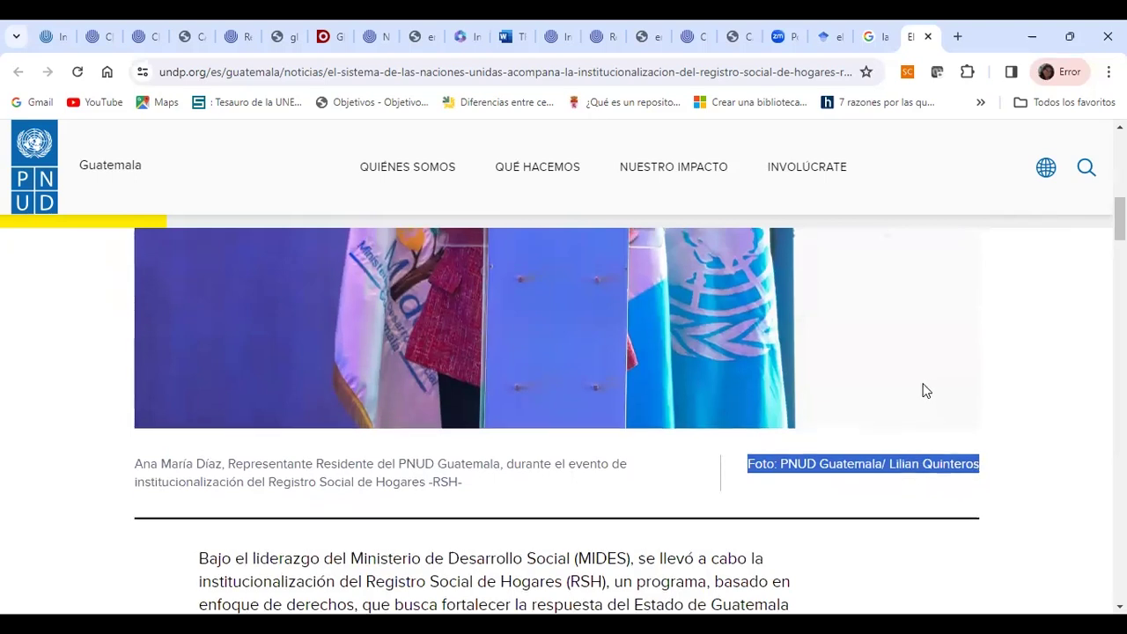
scroll(338, 435, "down", 5)
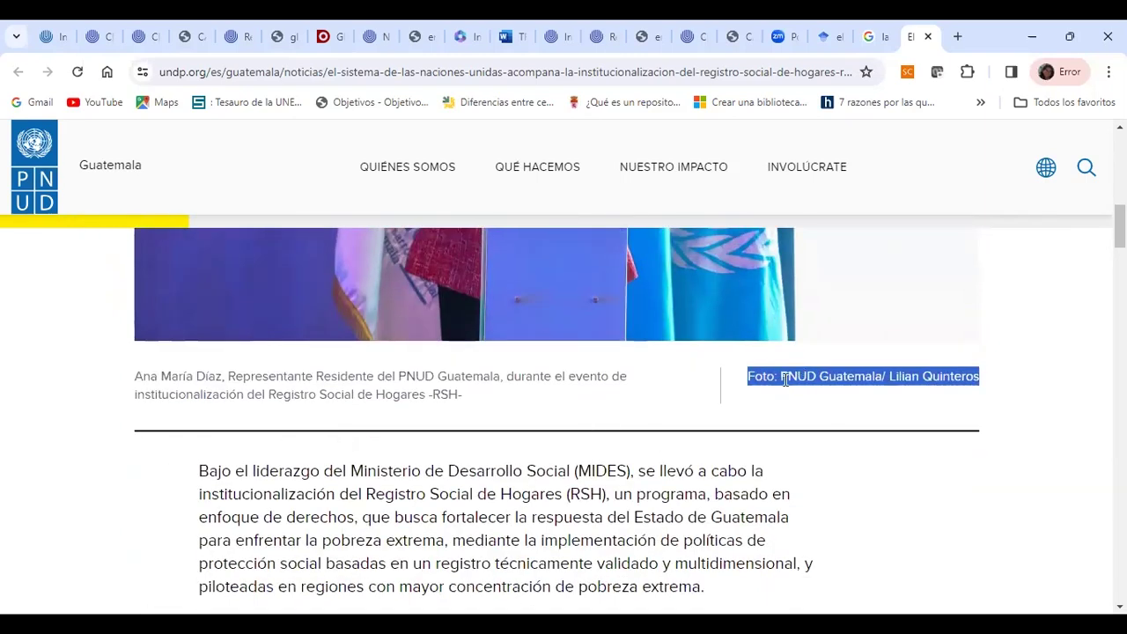
left_click(827, 371)
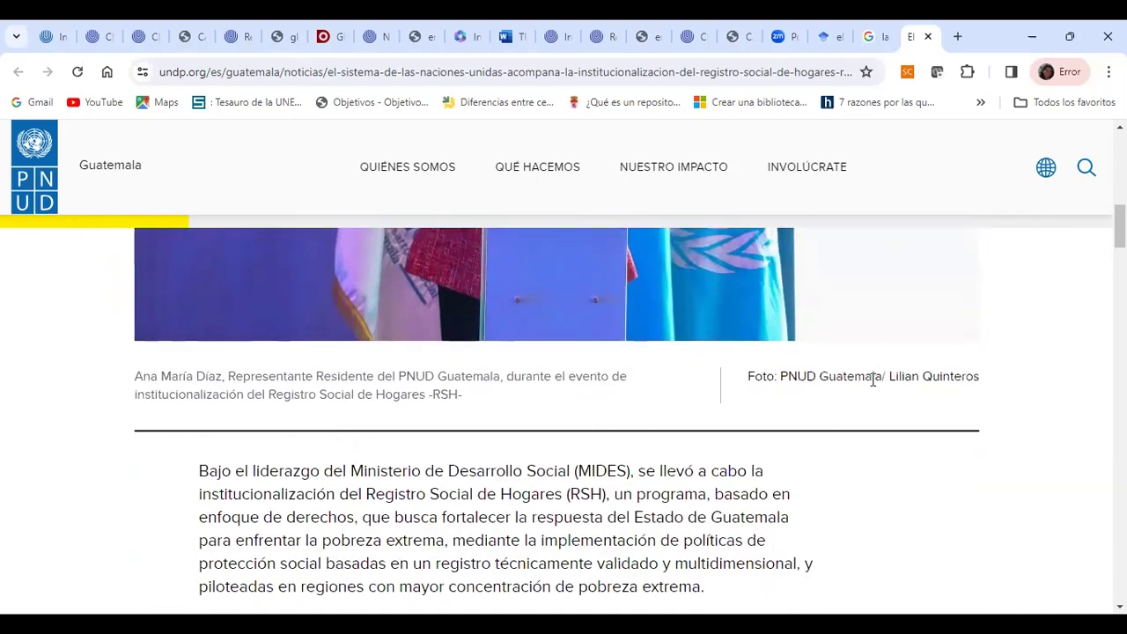
left_click_drag(881, 376, 782, 373)
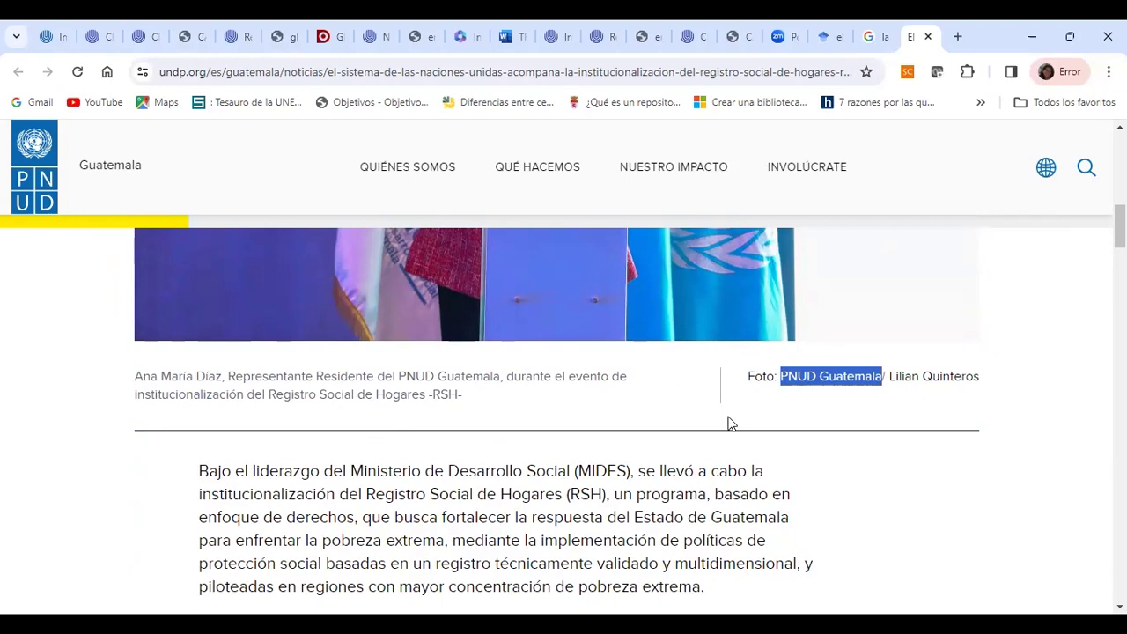
- Highlight the article's full title about the Registro Social de Hogares and return to the photo caption
scroll(728, 422, "up", 8)
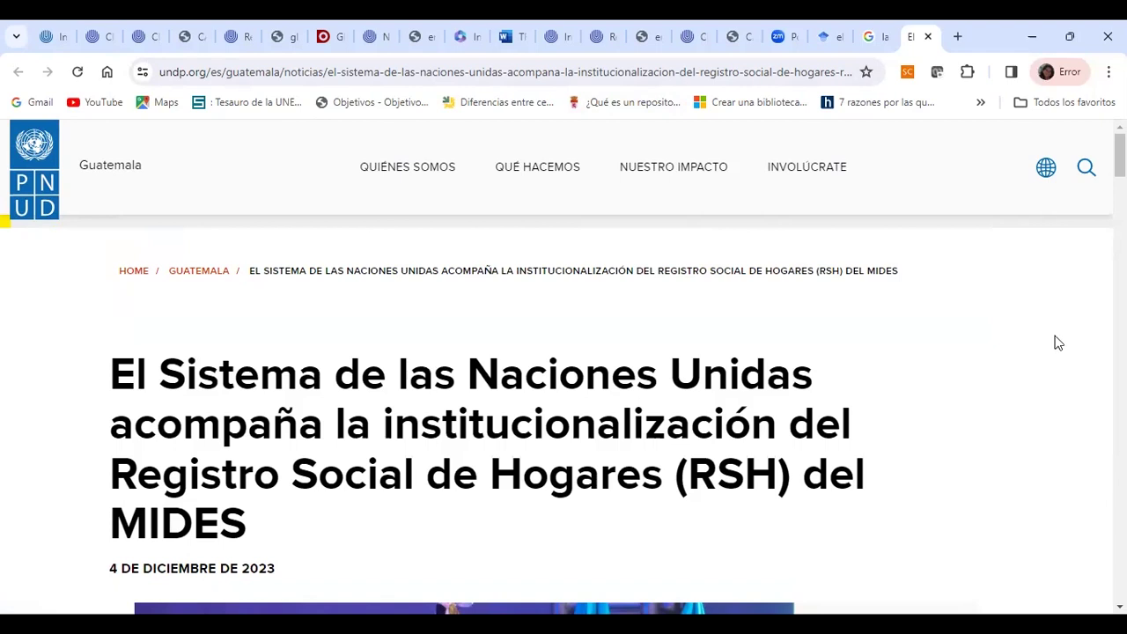
scroll(1058, 337, "down", 2)
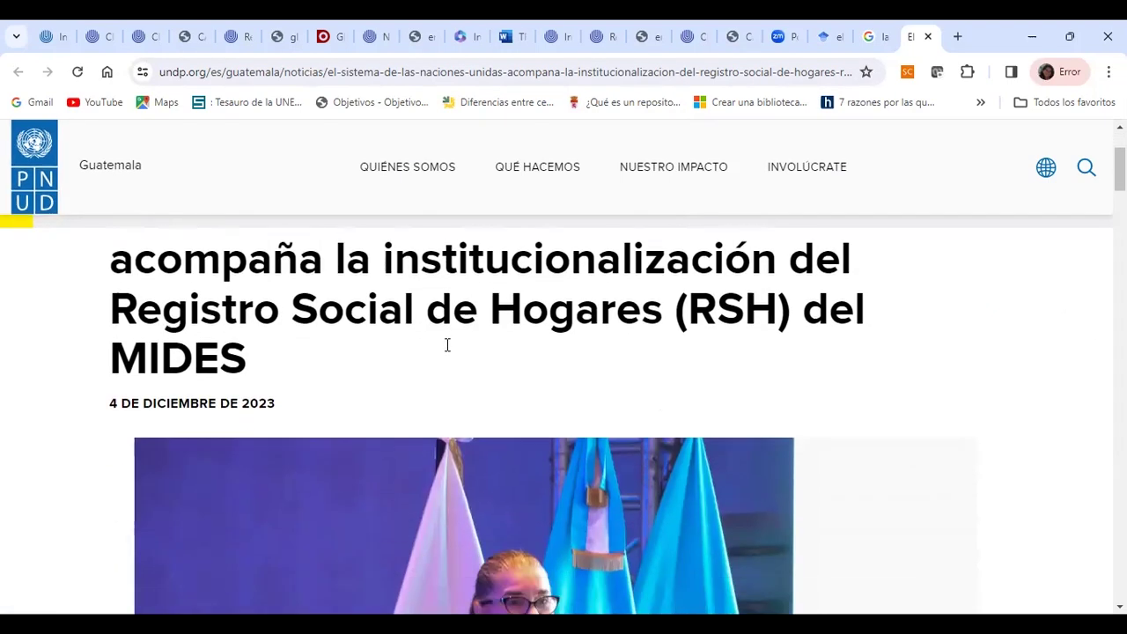
scroll(527, 335, "up", 2)
left_click_drag(112, 376, 335, 461)
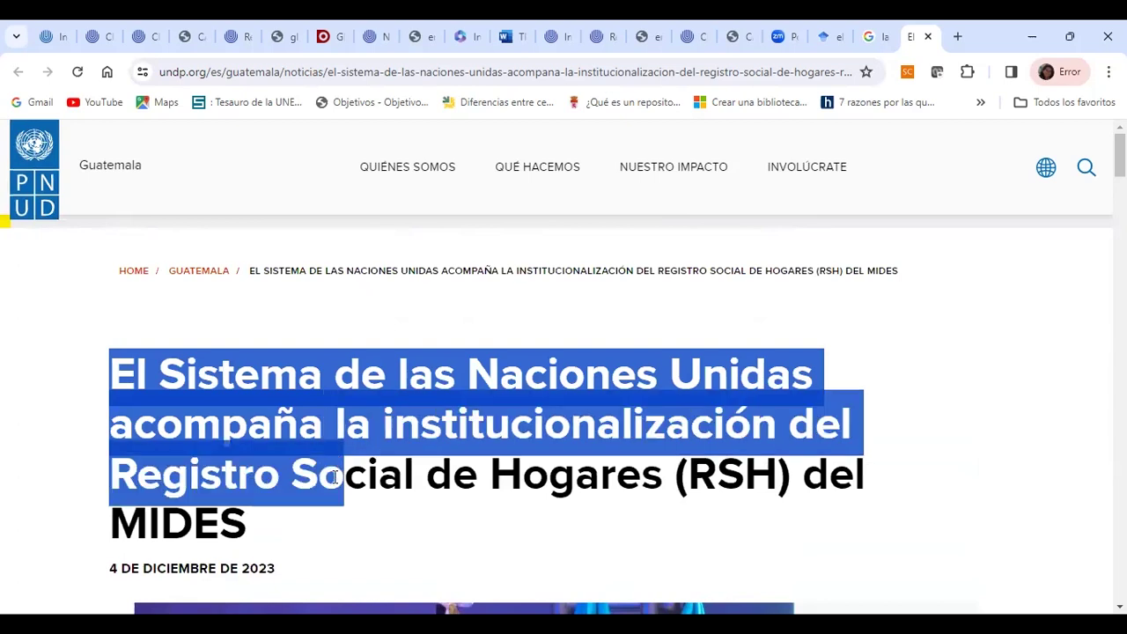
left_click_drag(336, 489, 367, 513)
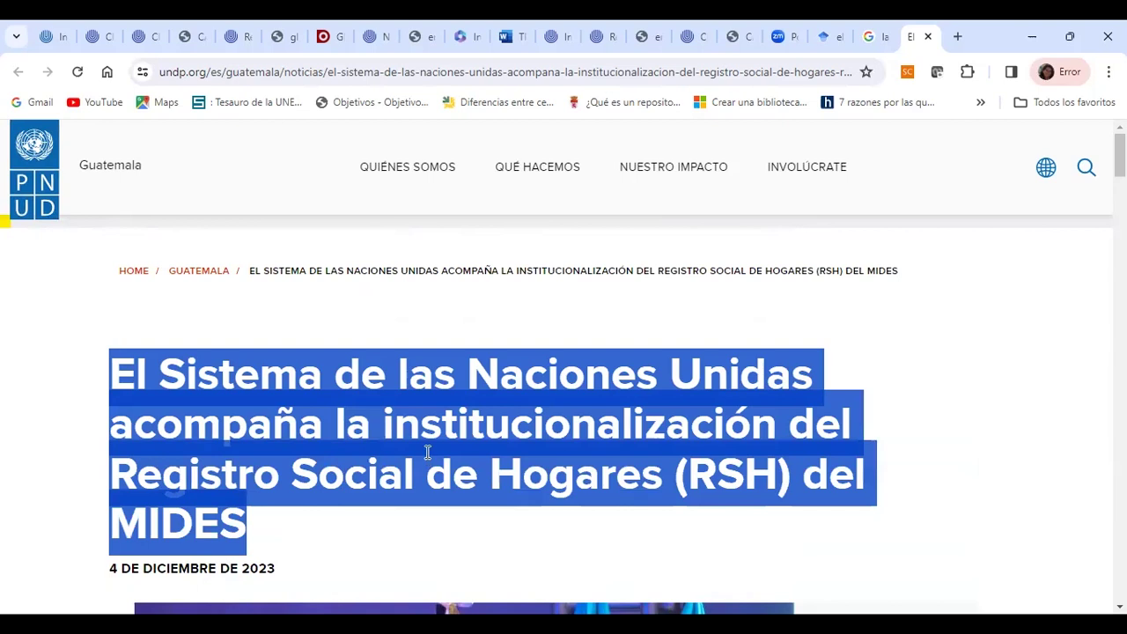
scroll(426, 450, "down", 7)
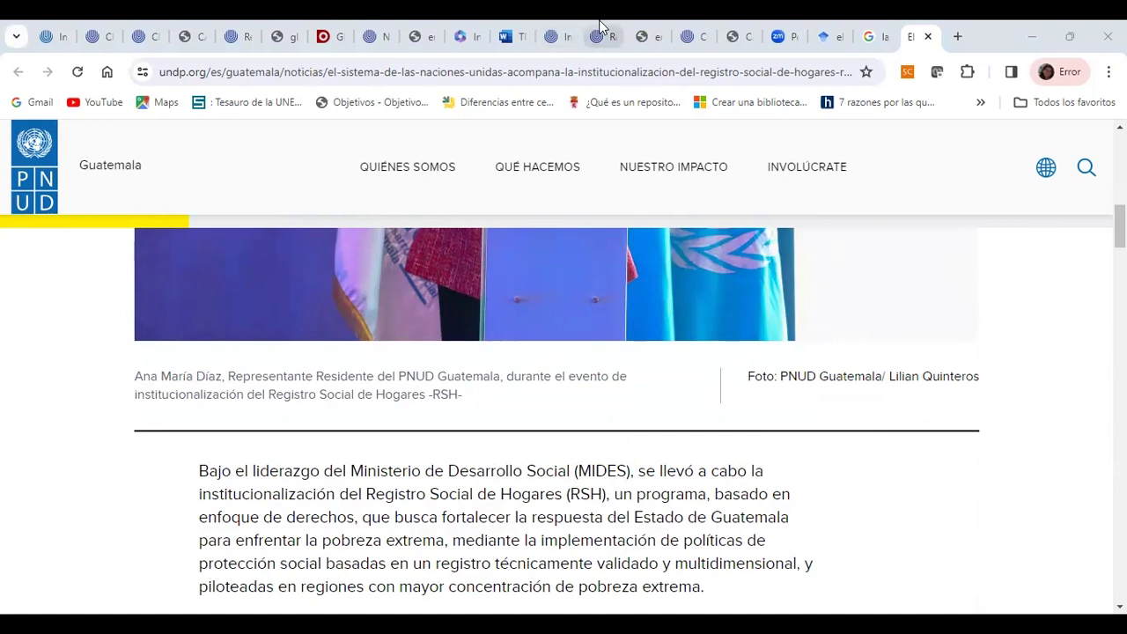
- Glance at the UNED CIDREB page, then go back in Dialnet from the Globalización book record to the search home page
left_click(138, 37)
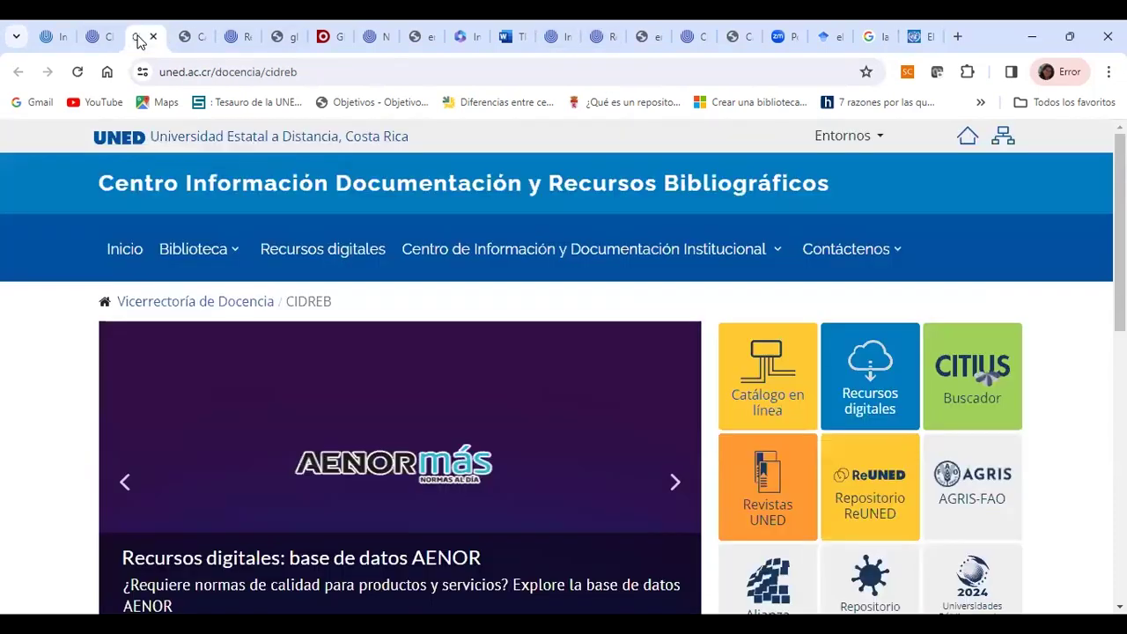
left_click(334, 37)
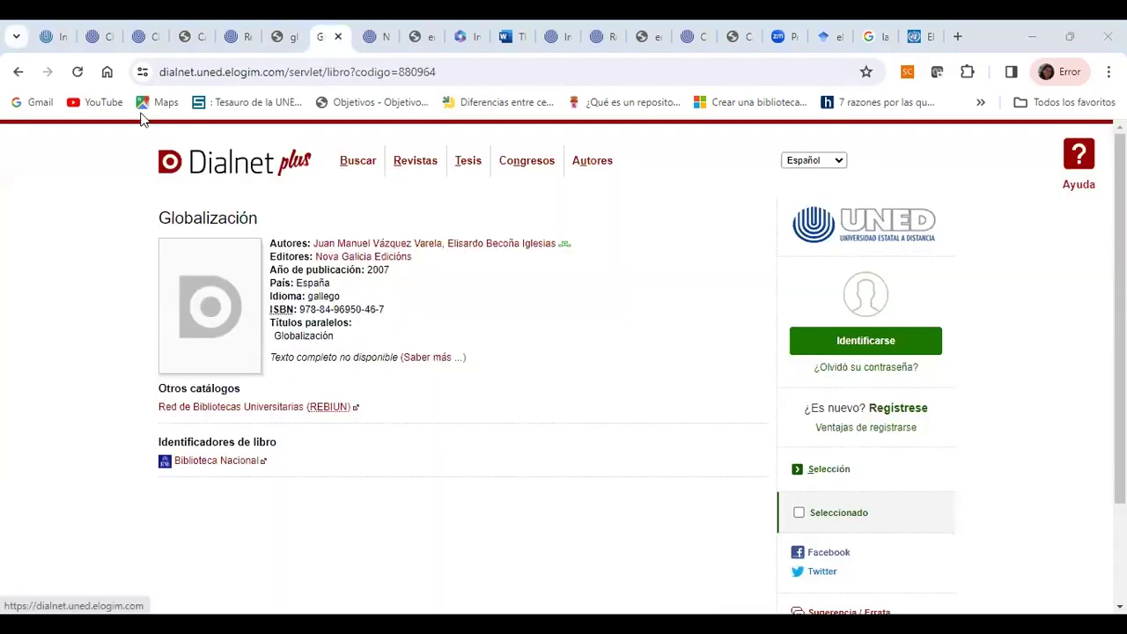
left_click(20, 73)
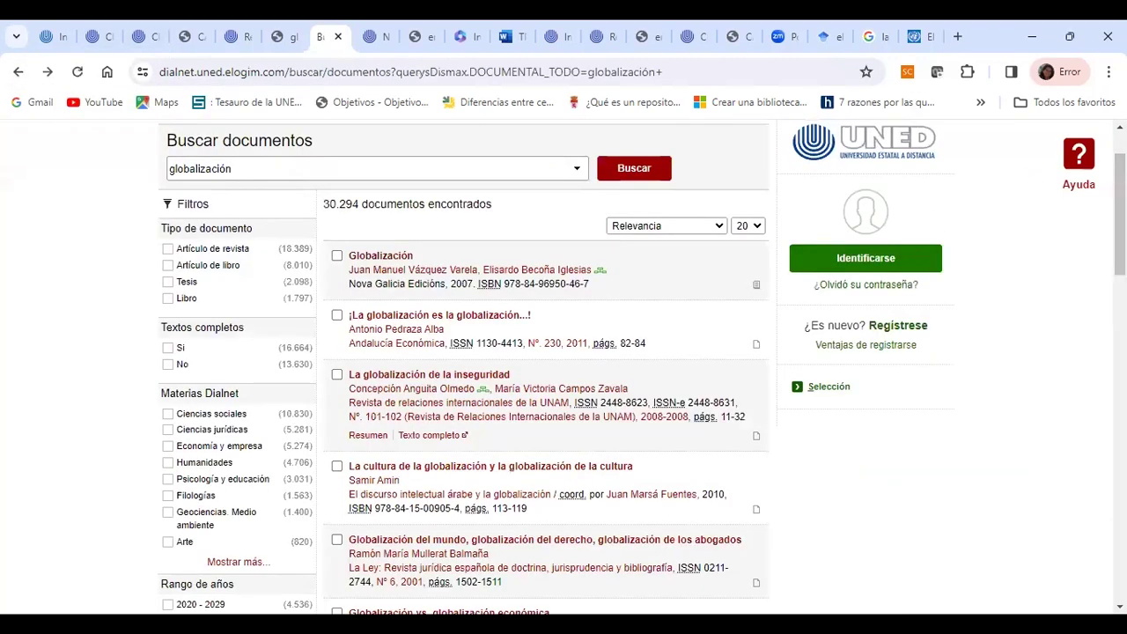
left_click(20, 74)
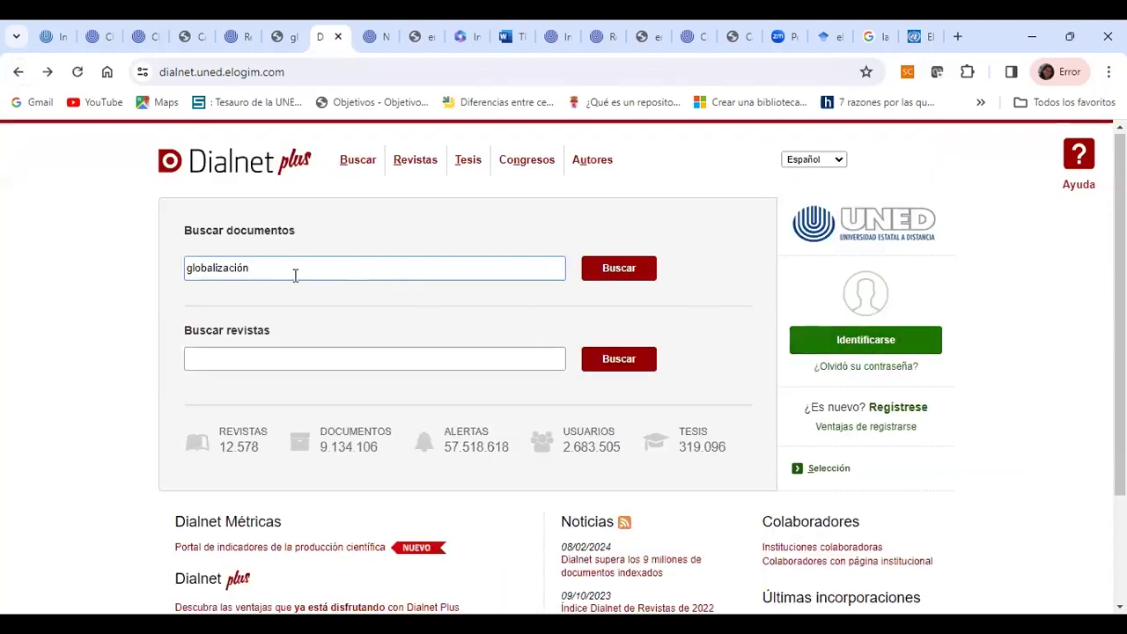
- Switch to the EBSCOhost results for "globalización" and examine the list to its end and back to the beginning
left_click(292, 38)
scroll(391, 328, "down", 8)
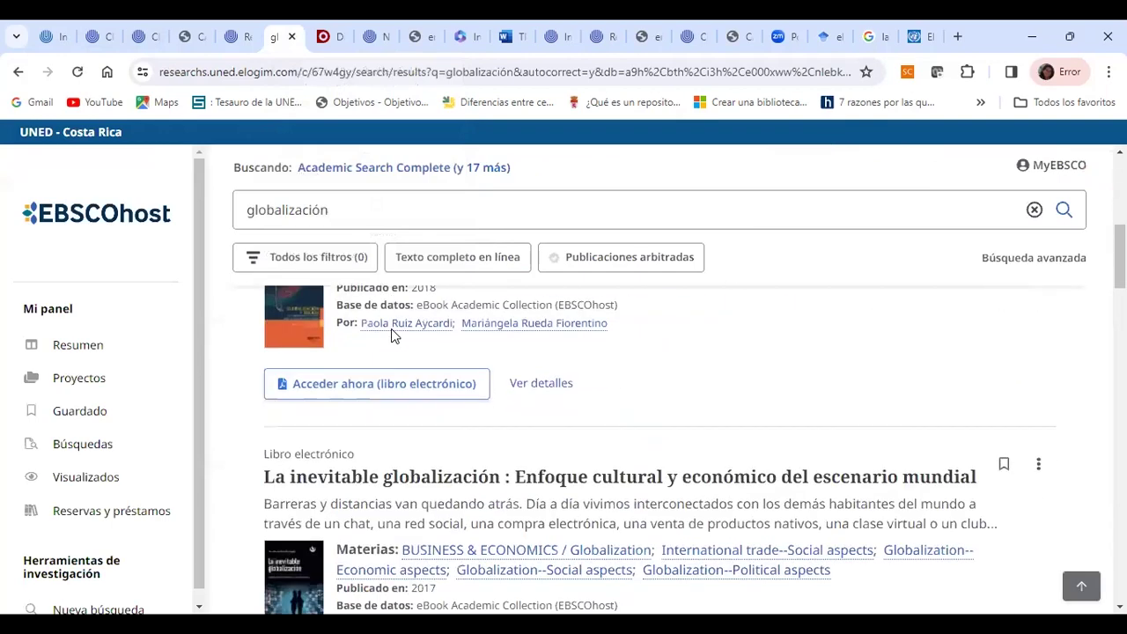
scroll(394, 334, "down", 6)
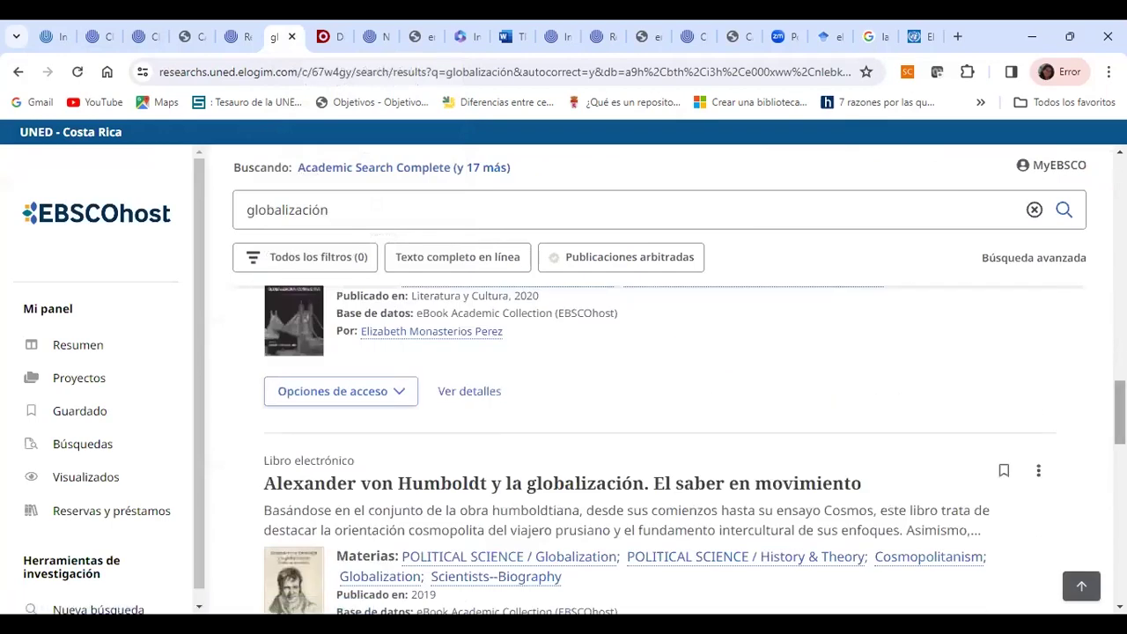
scroll(660, 440, "down", 6)
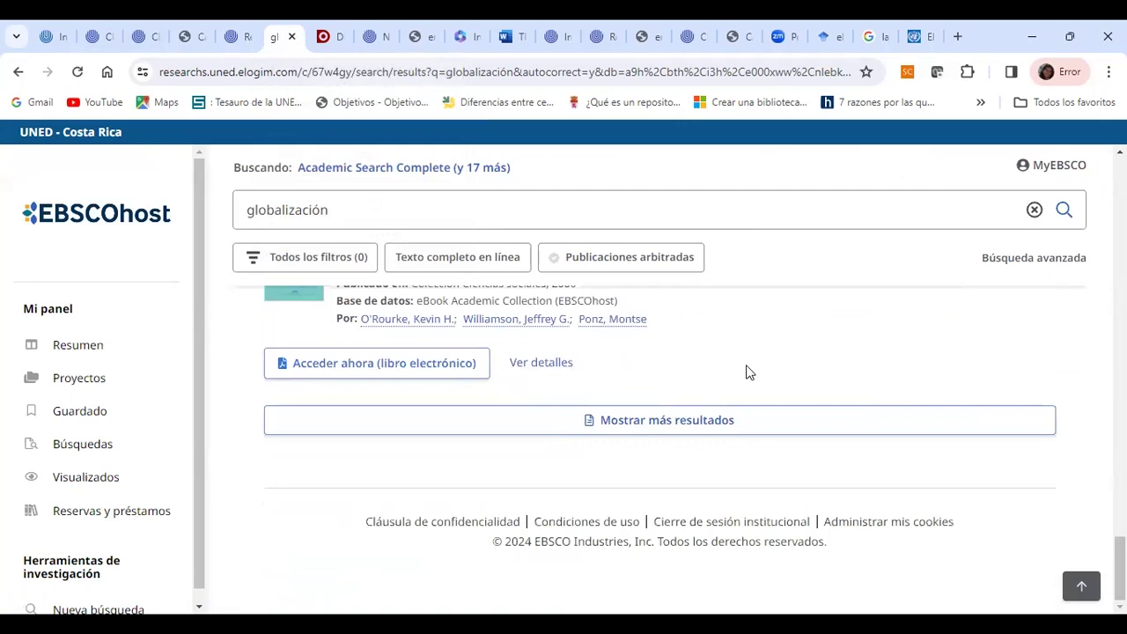
scroll(747, 372, "up", 1)
scroll(747, 373, "up", 10)
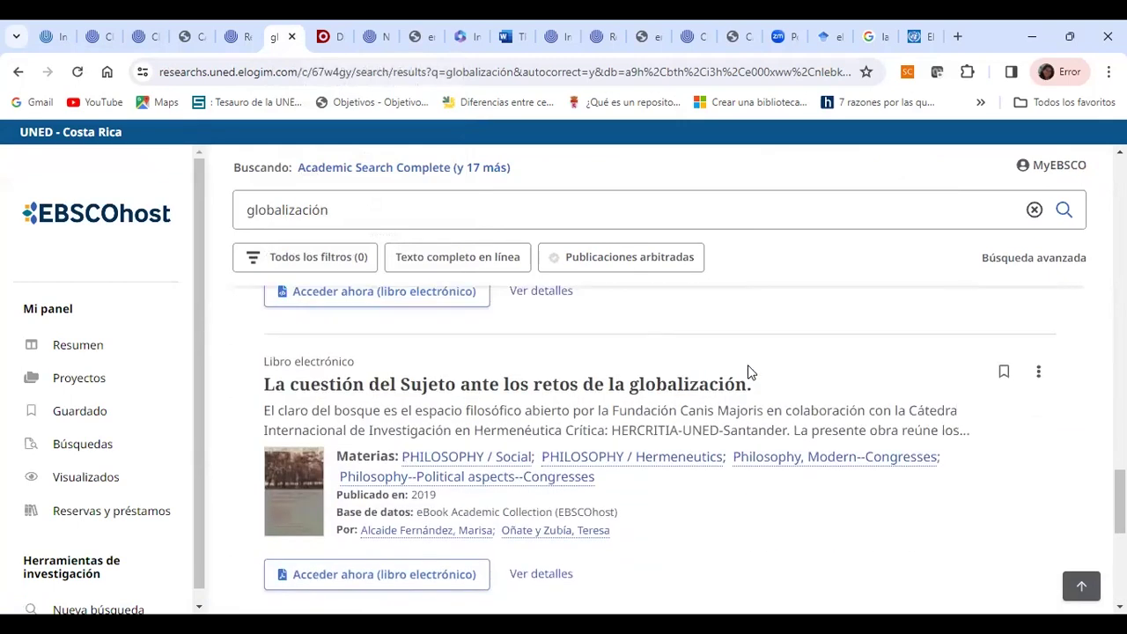
scroll(746, 373, "up", 10)
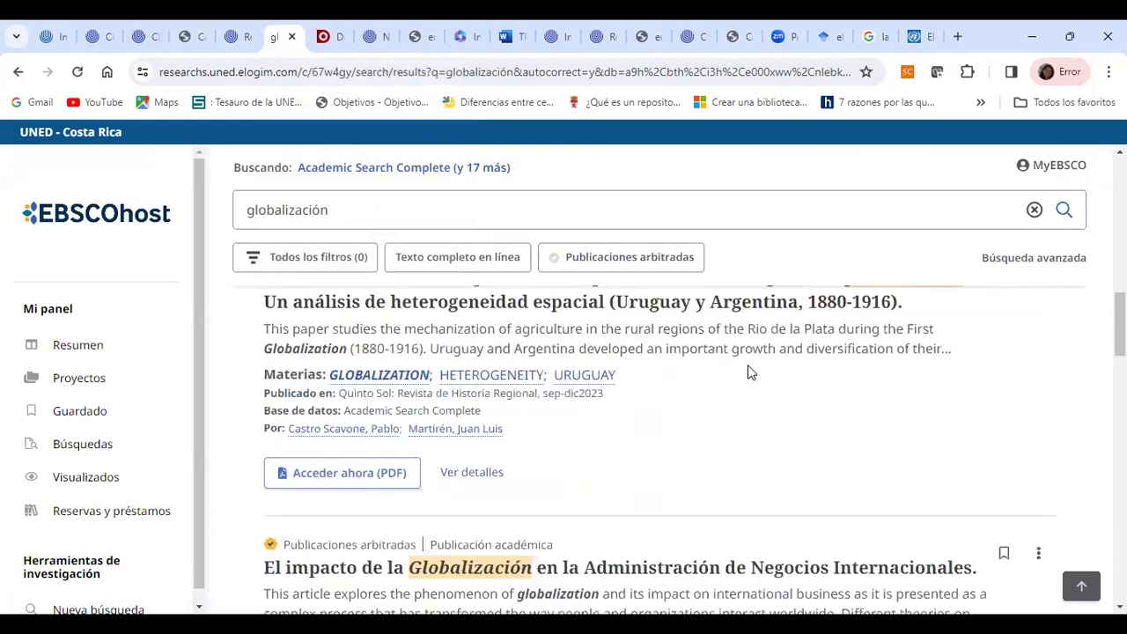
scroll(735, 368, "up", 5)
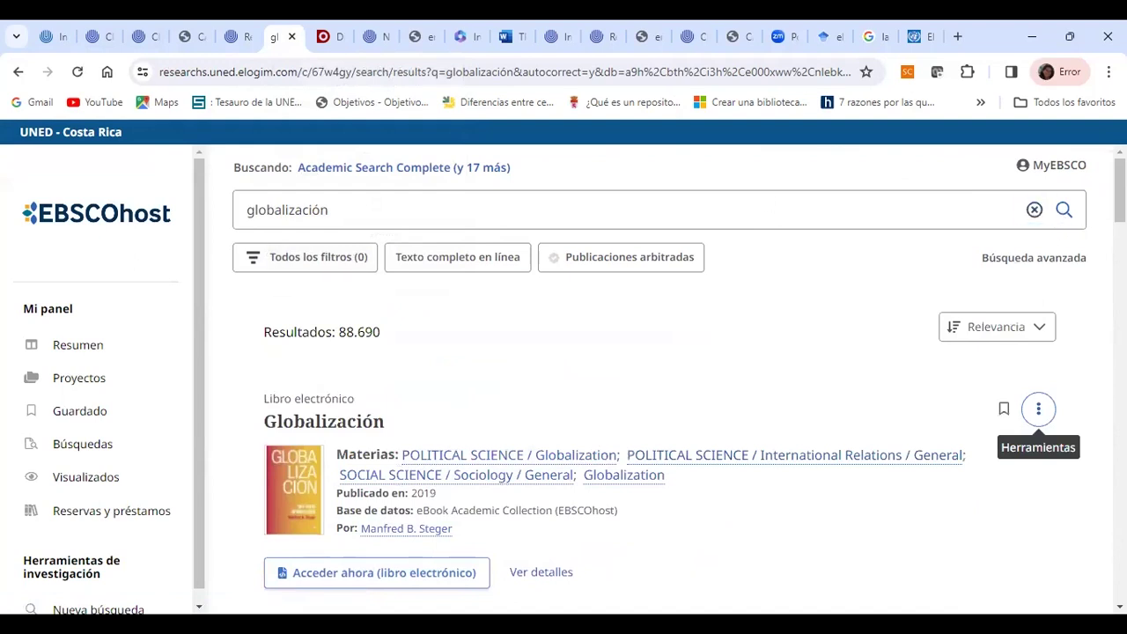
- Examine all the filters for the EBSCOhost results, expanding the Categoría options, and close them without applying any
left_click(273, 268)
scroll(959, 352, "down", 5)
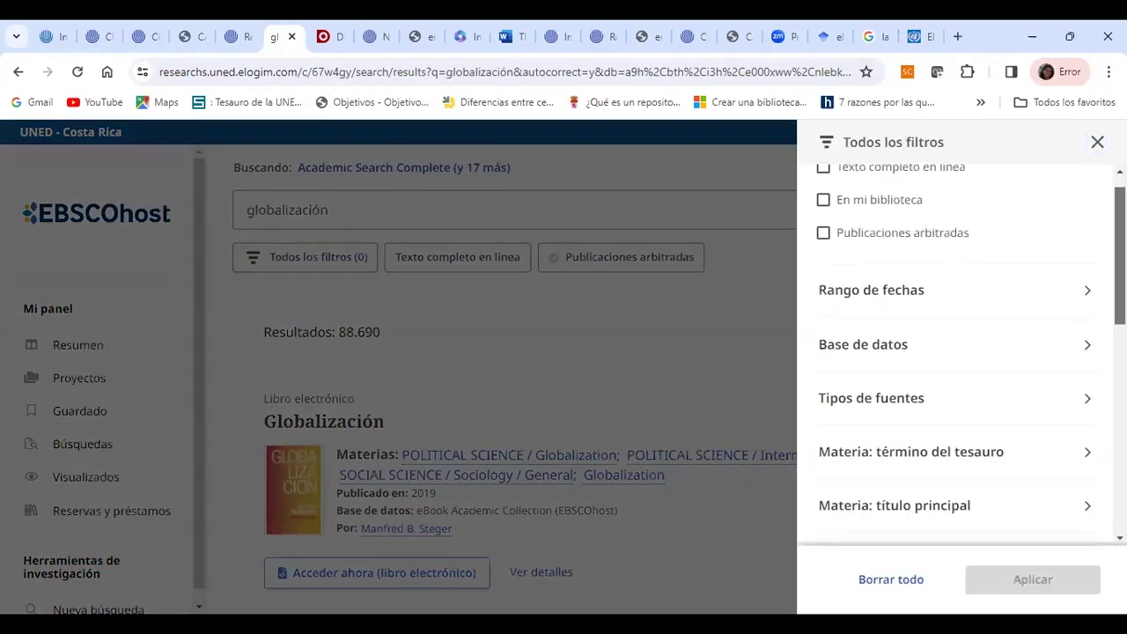
scroll(959, 352, "down", 3)
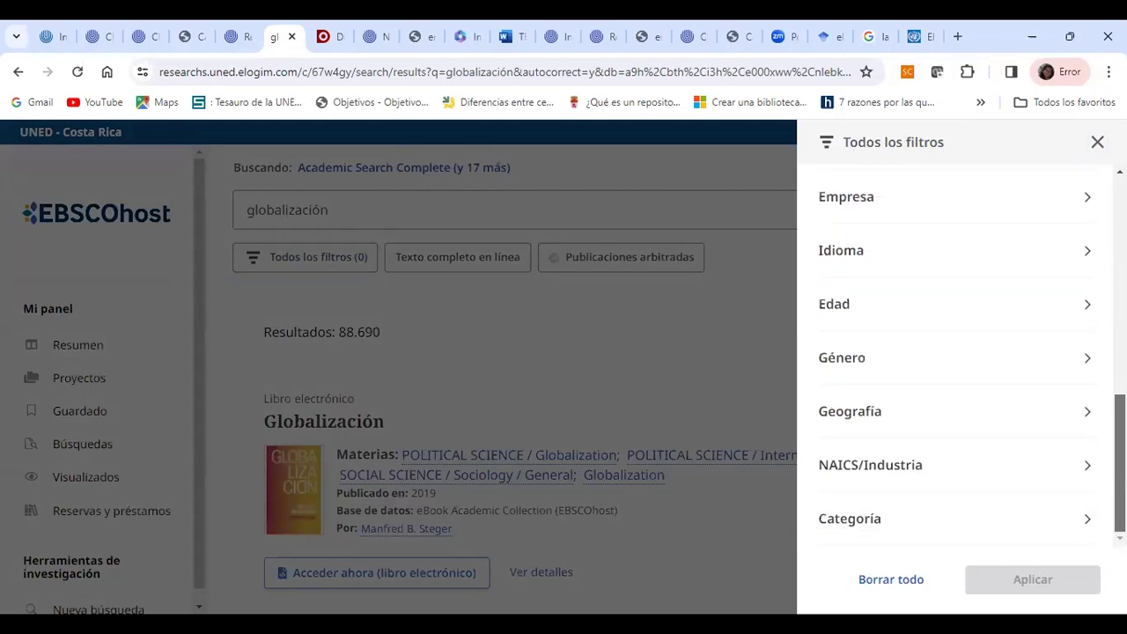
left_click(1087, 520)
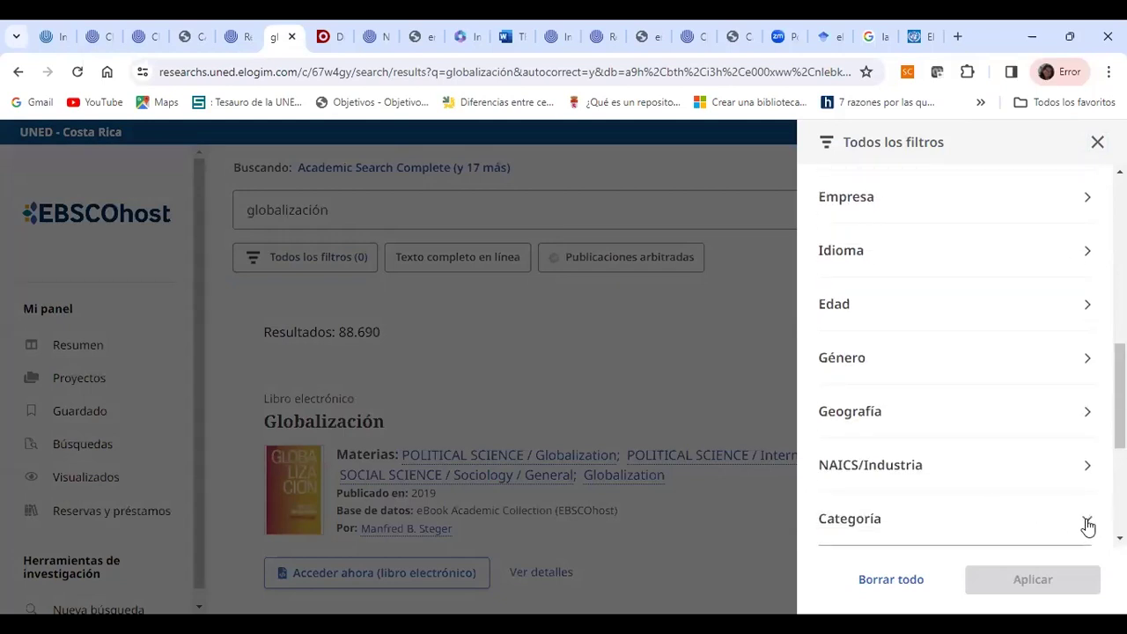
scroll(1060, 409, "down", 3)
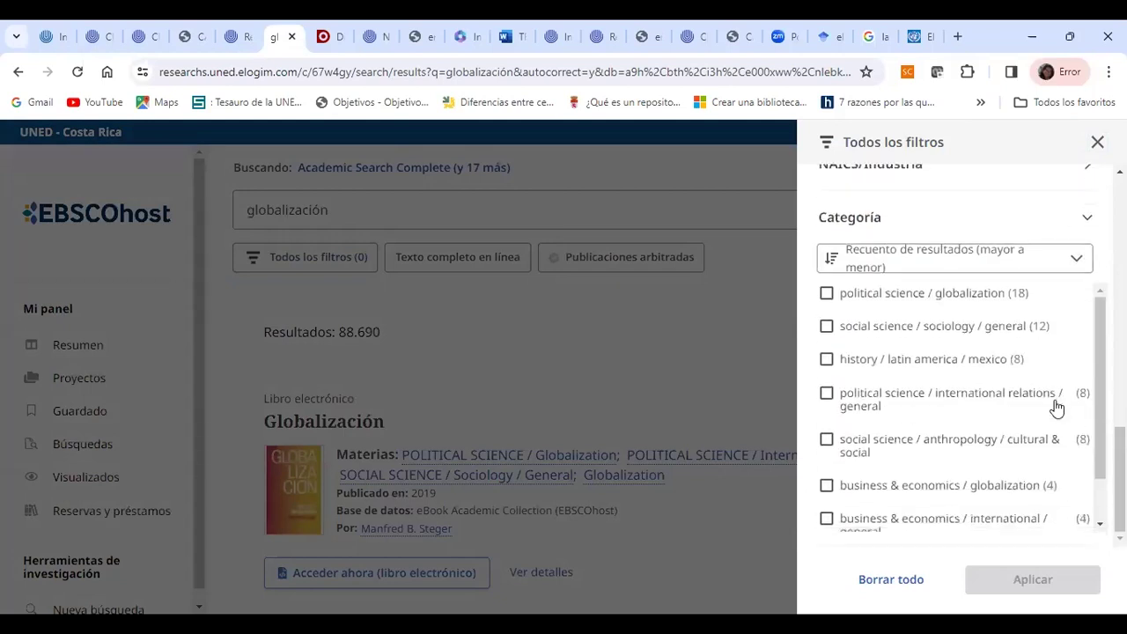
scroll(1056, 408, "down", 2)
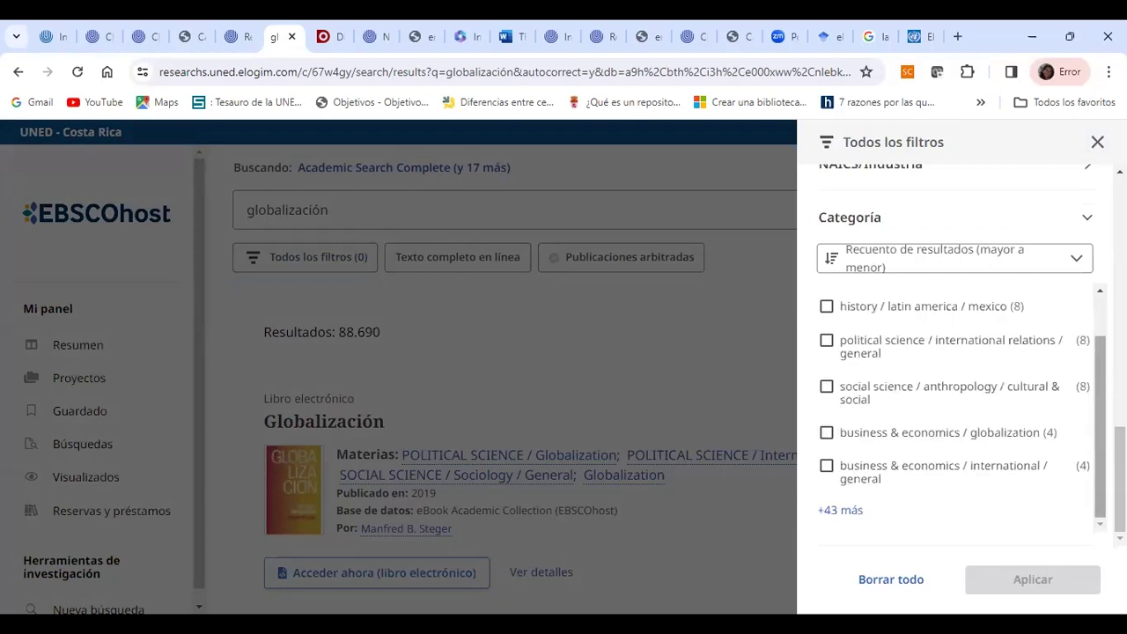
scroll(1056, 407, "up", 10)
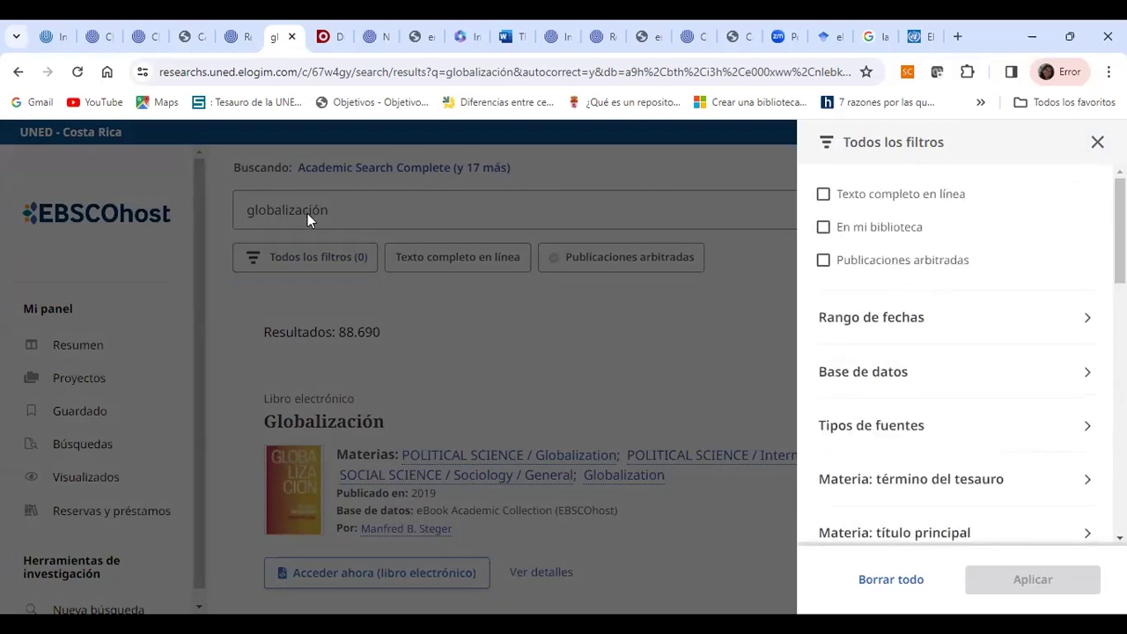
left_click(396, 208)
- Extend the EBSCOhost query to "globalización imagenes" and run the search
left_click(346, 208)
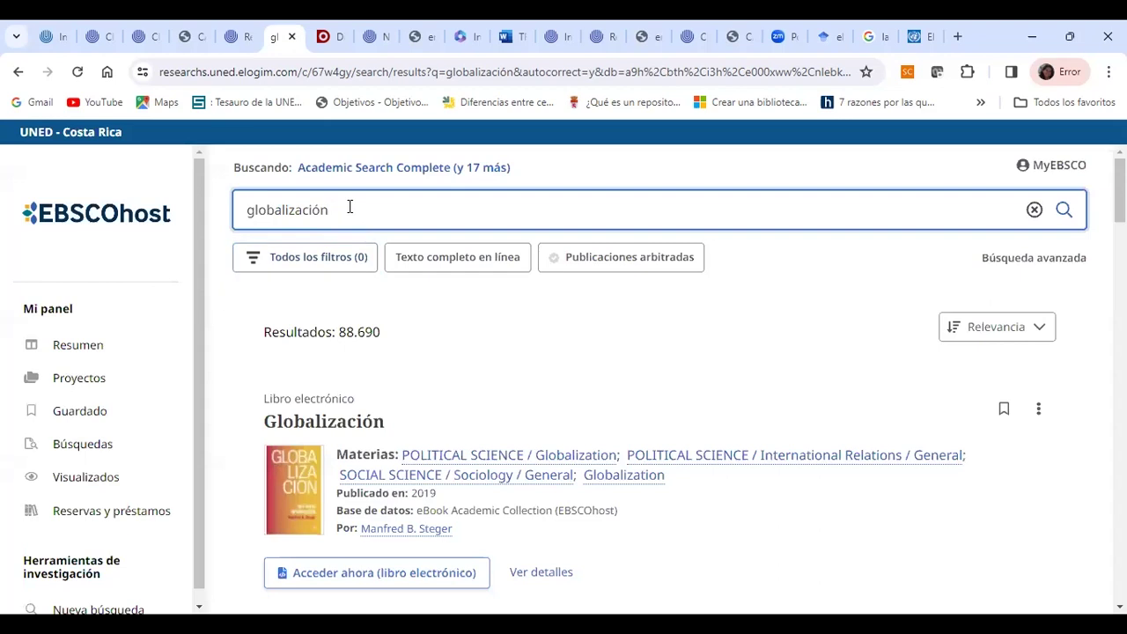
type("imagenes")
key("Return")
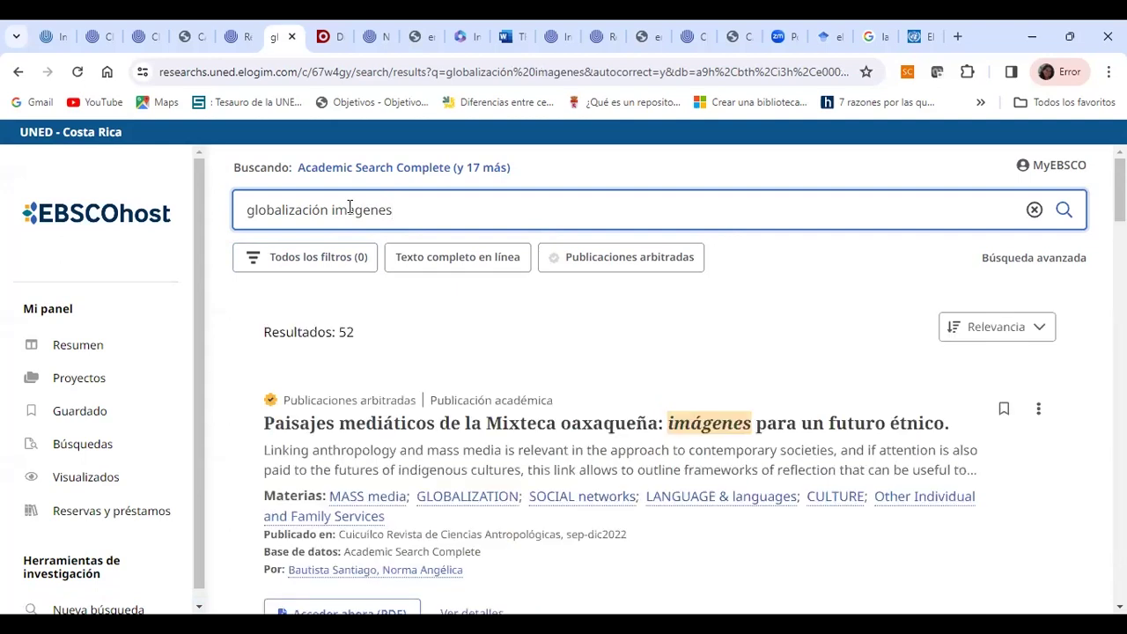
- Examine all the filters for the "globalización imagenes" results, marking Publicaciones arbitradas, and close them without applying anything
left_click(294, 256)
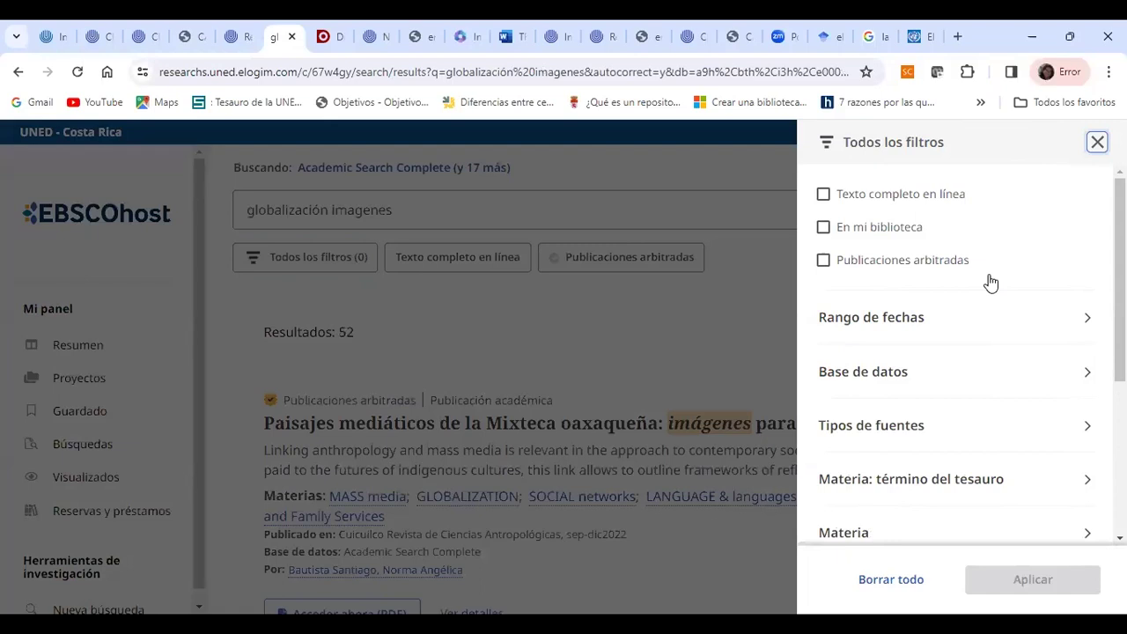
scroll(990, 281, "down", 3)
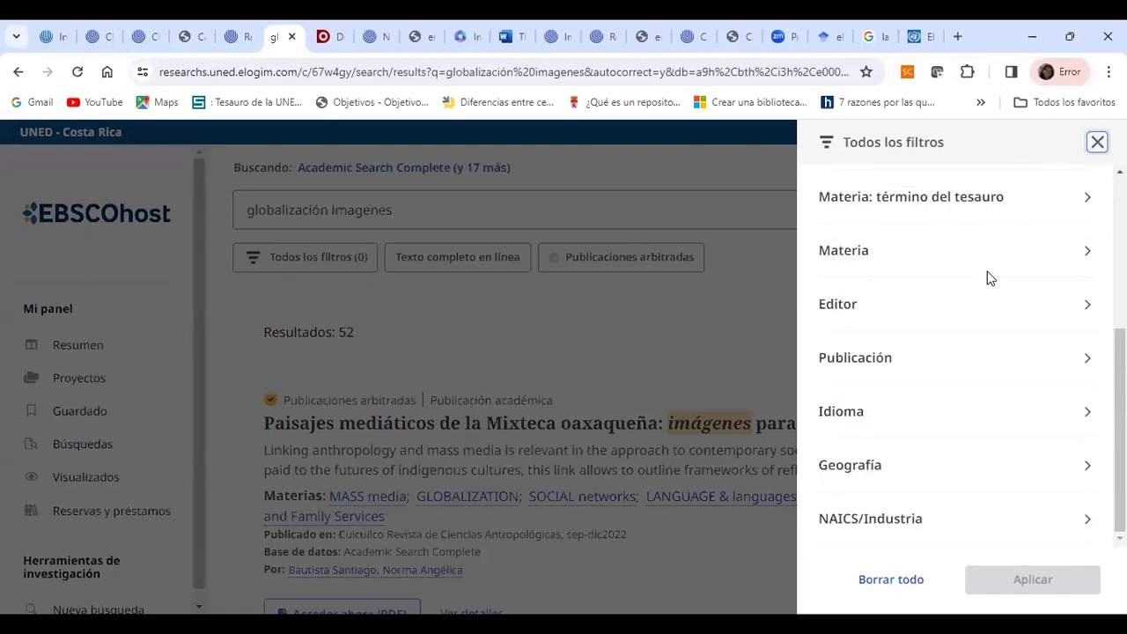
scroll(990, 278, "up", 3)
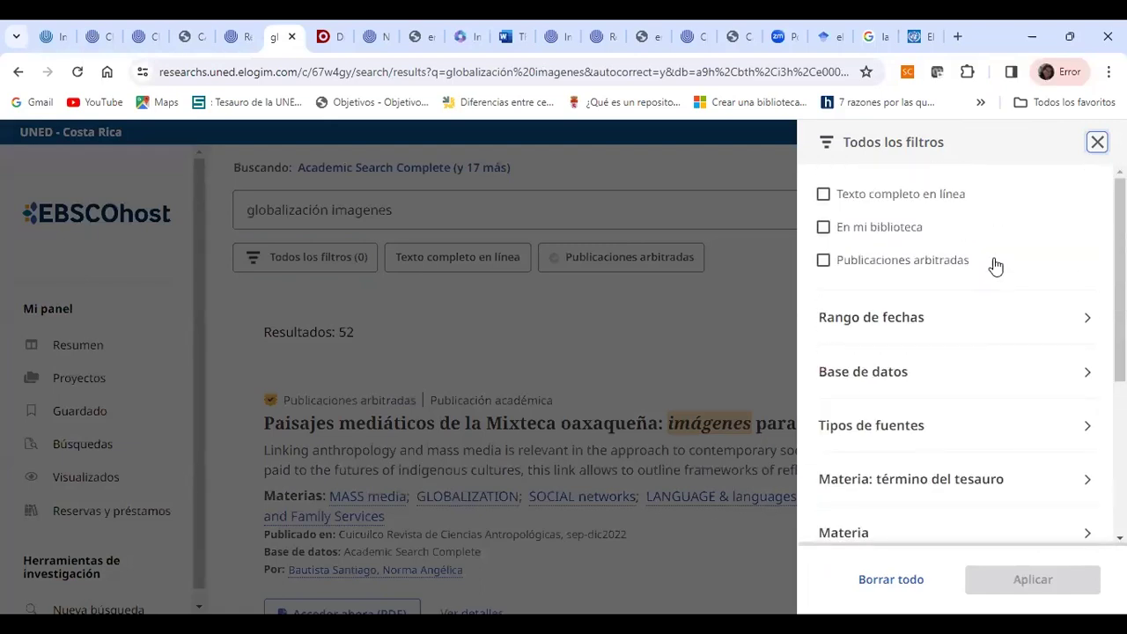
left_click(919, 264)
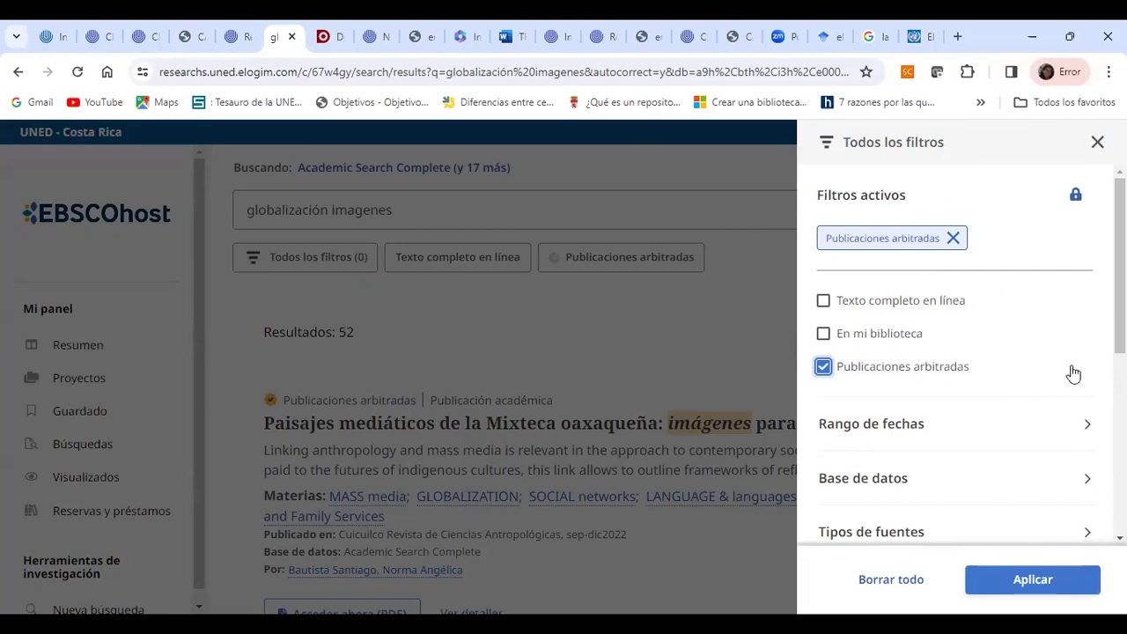
scroll(1021, 353, "down", 3)
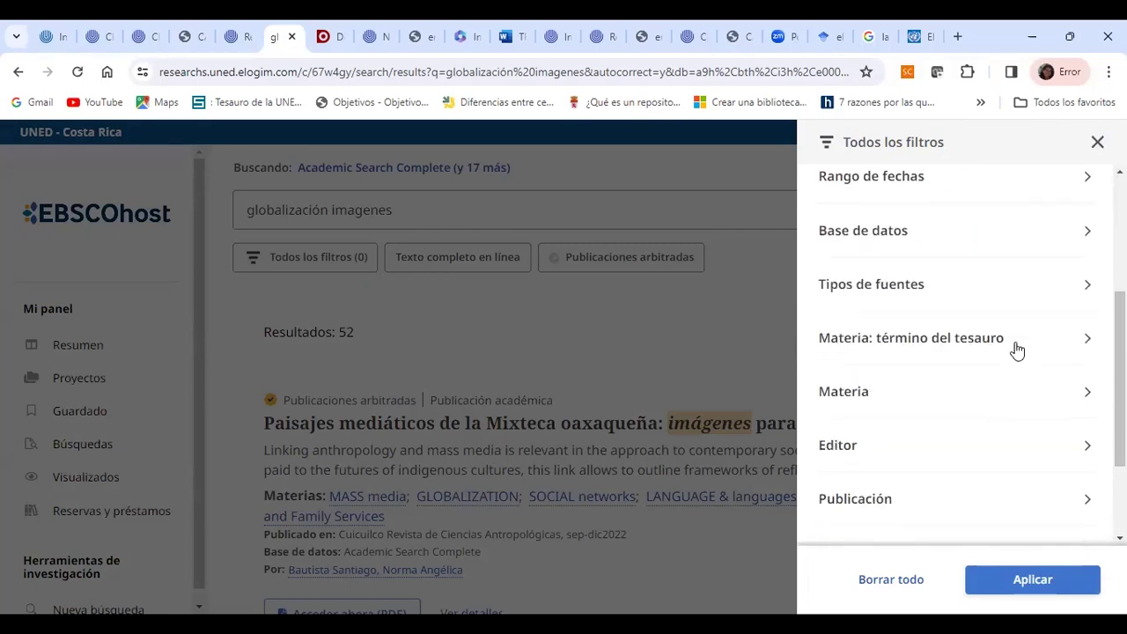
scroll(1017, 349, "down", 2)
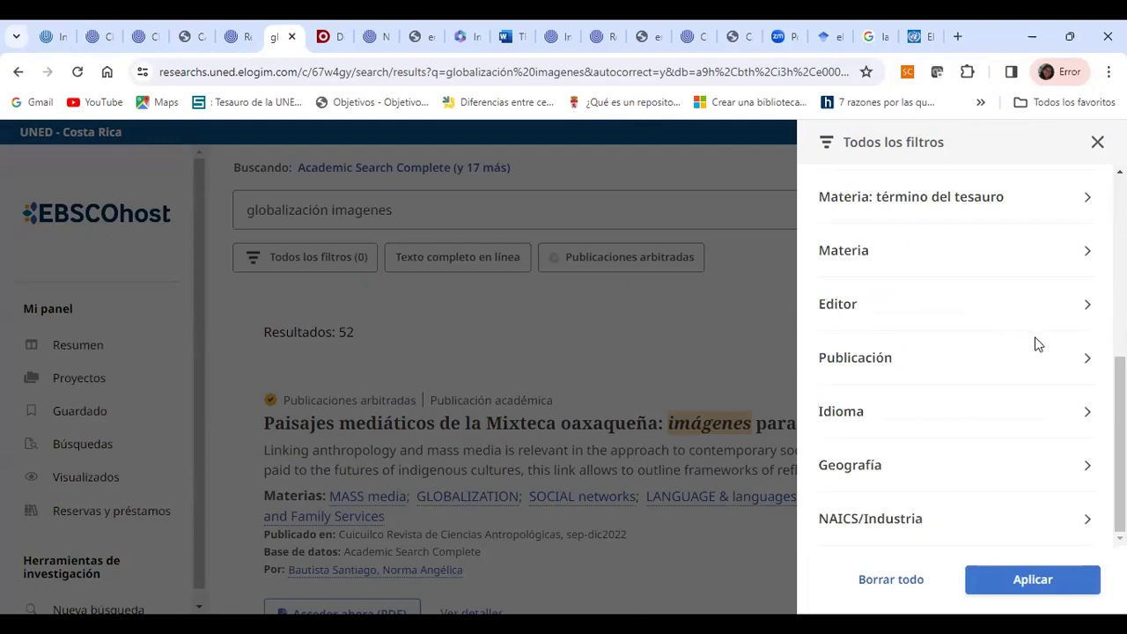
scroll(960, 369, "up", 5)
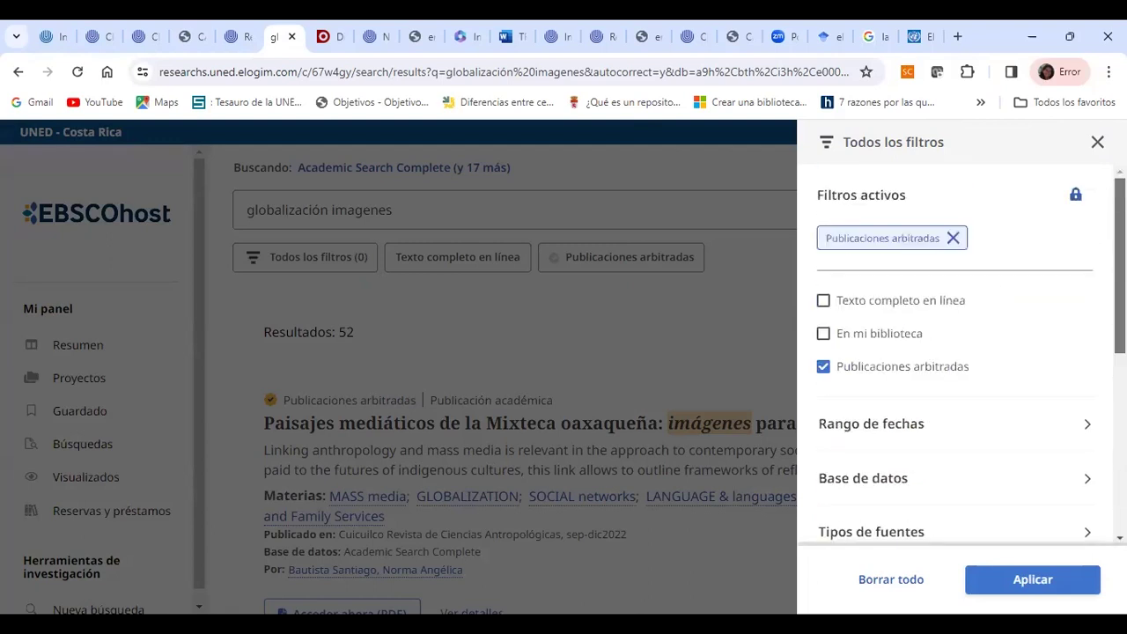
left_click(1097, 141)
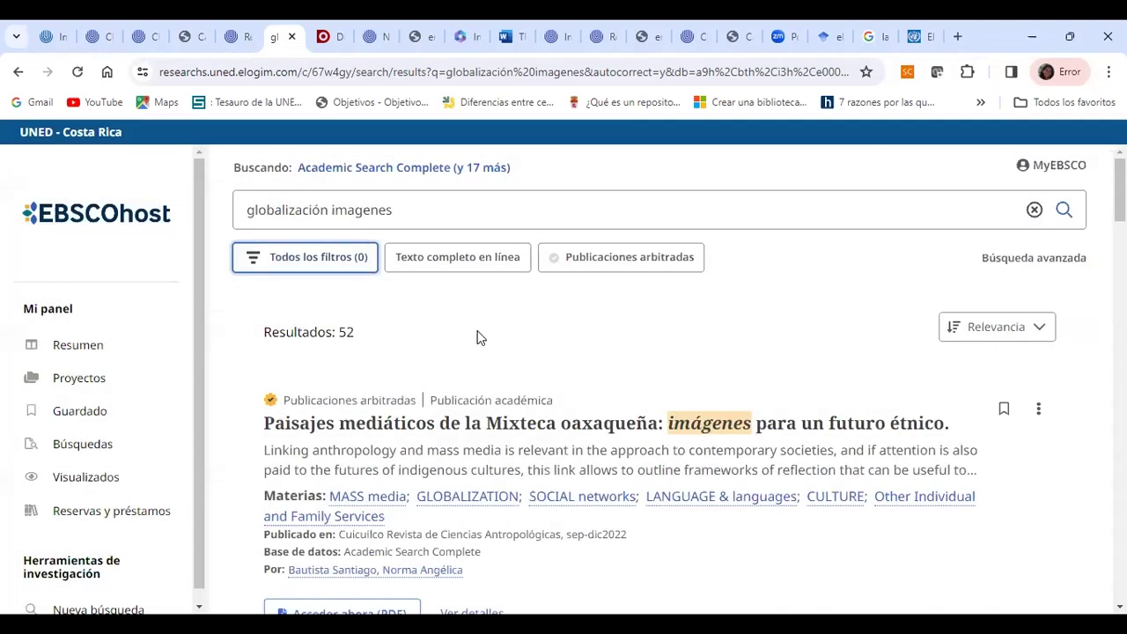
- Examine the EBSCOhost results, loading more of them, then return to the beginning and check the sort options without changing the order
scroll(478, 336, "down", 10)
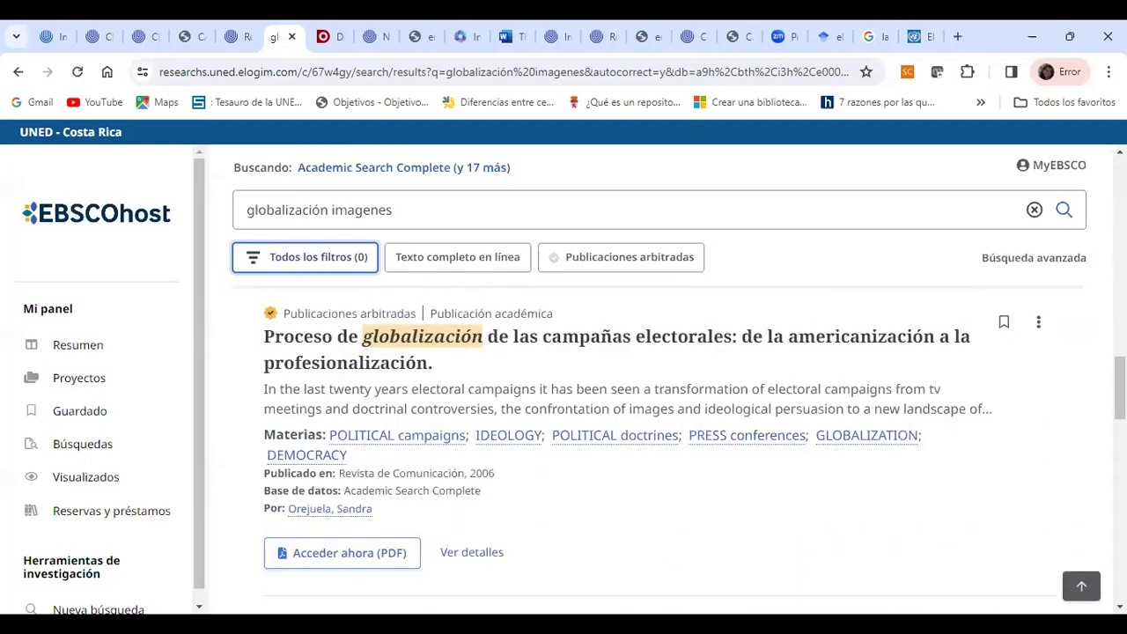
scroll(660, 441, "down", 10)
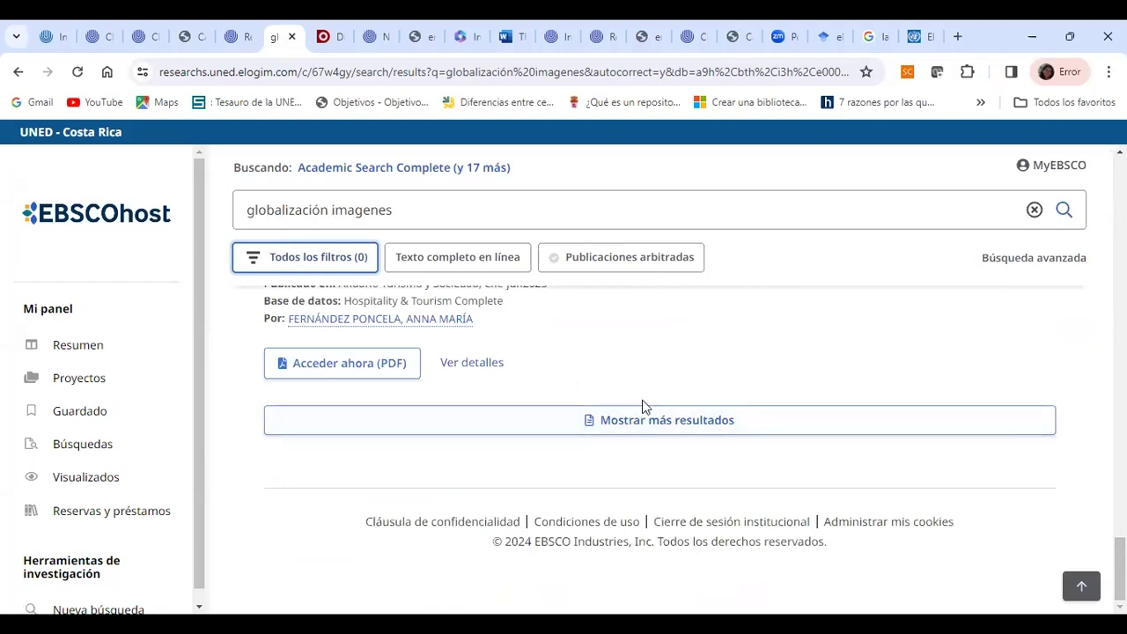
left_click(647, 430)
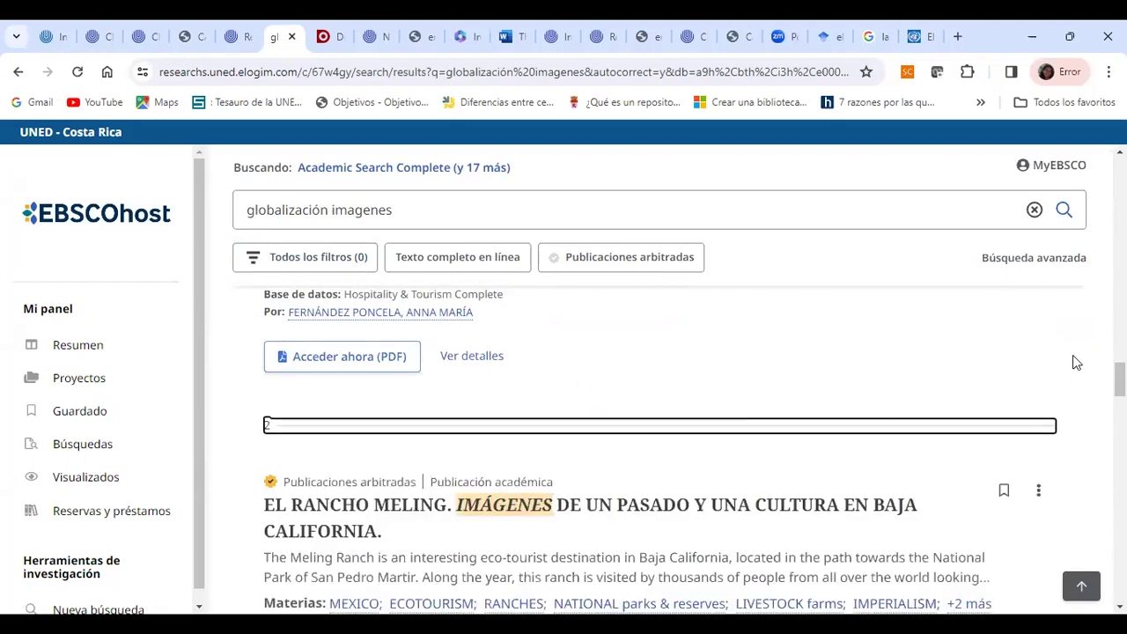
scroll(1092, 370, "down", 10)
scroll(568, 347, "down", 5)
scroll(568, 348, "up", 20)
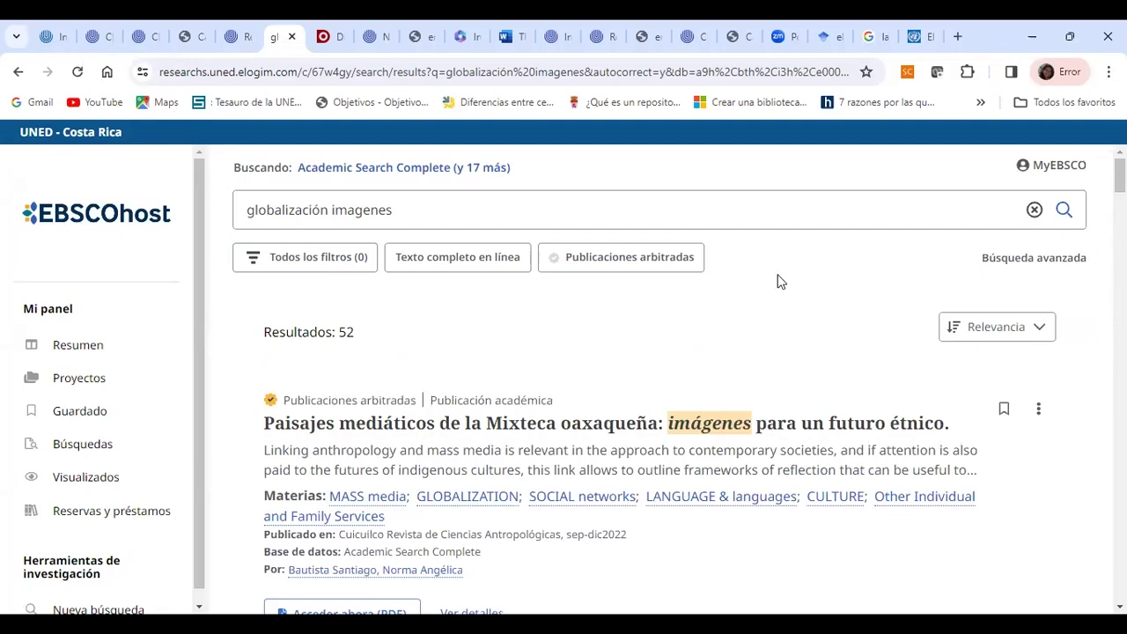
left_click(1044, 337)
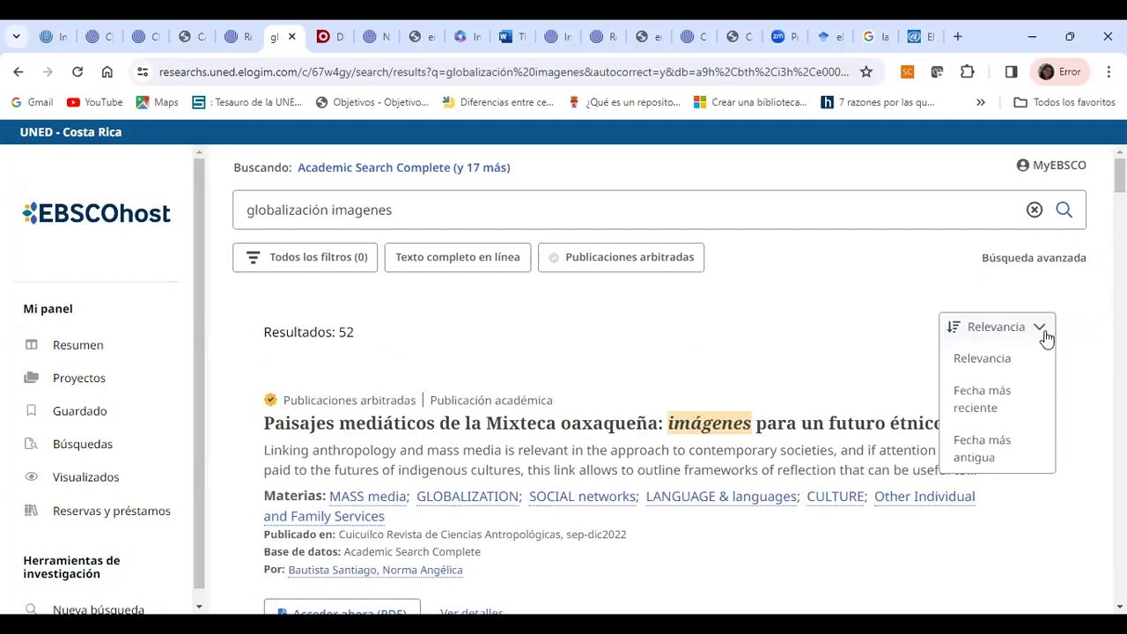
left_click(785, 329)
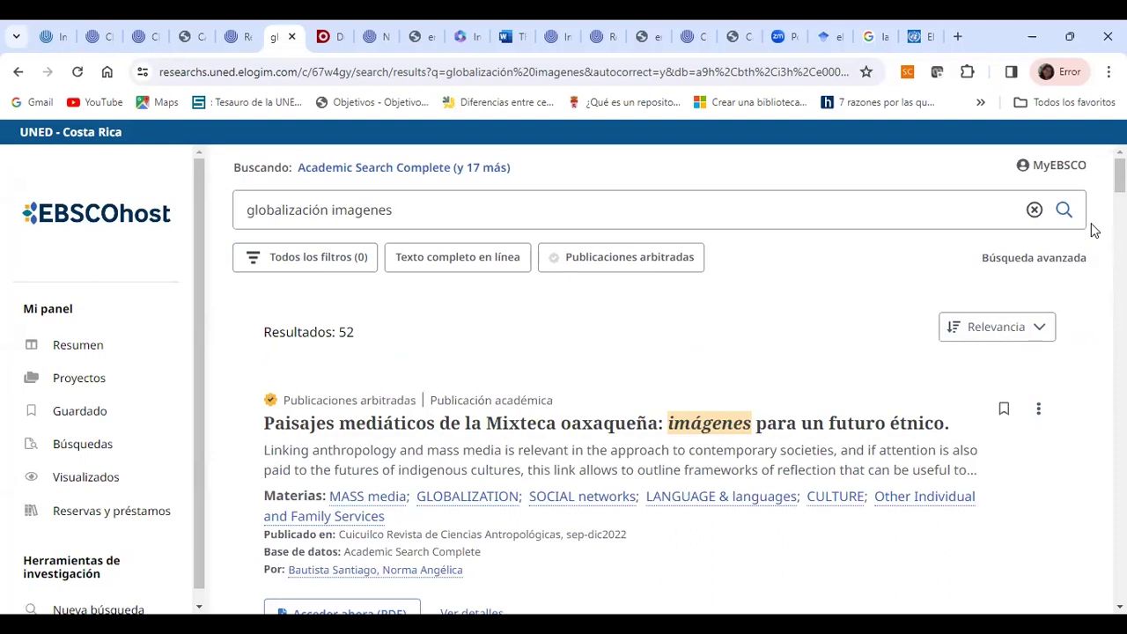
- Switch to the UNED CIDREB resources page and open Academic Video Online (Alexander Street) from the video databases
left_click(238, 38)
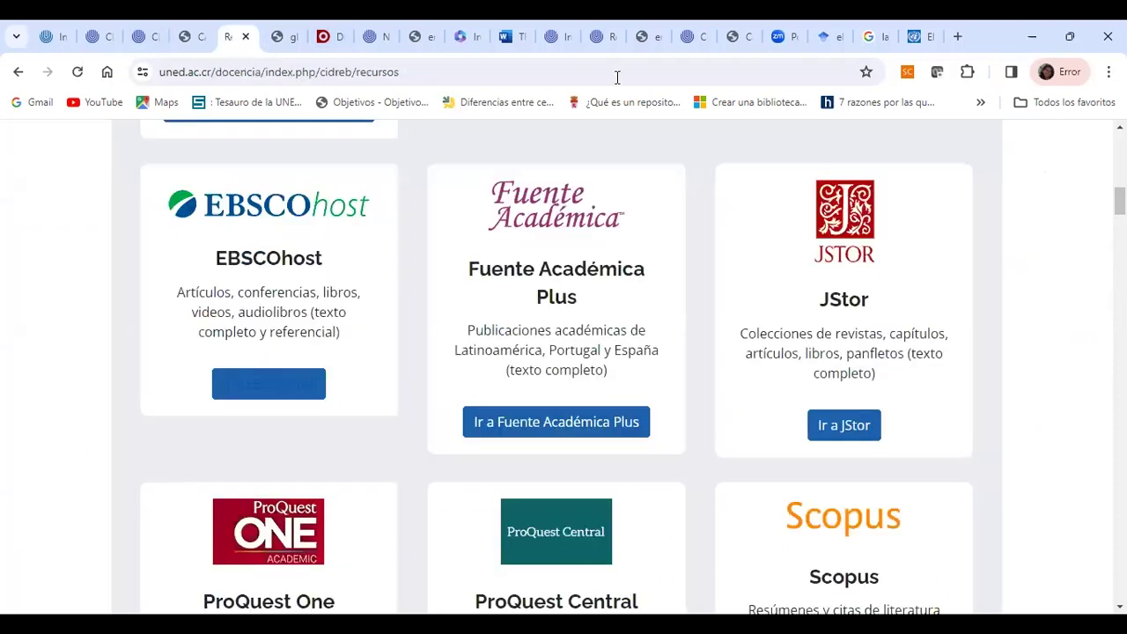
scroll(812, 322, "down", 15)
scroll(812, 327, "down", 20)
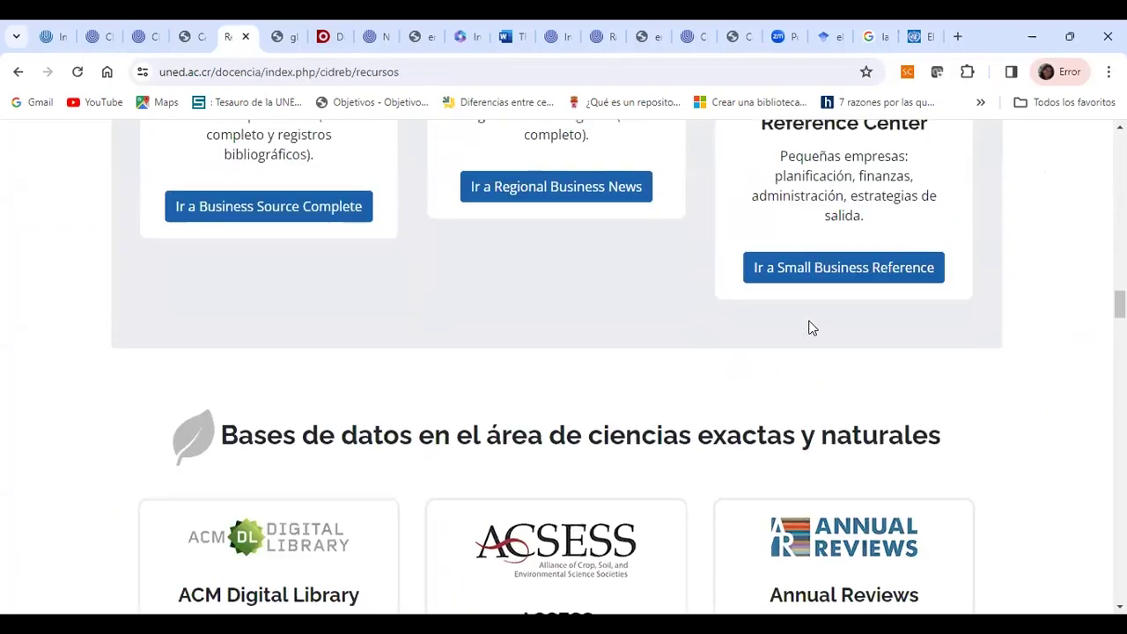
scroll(812, 327, "down", 15)
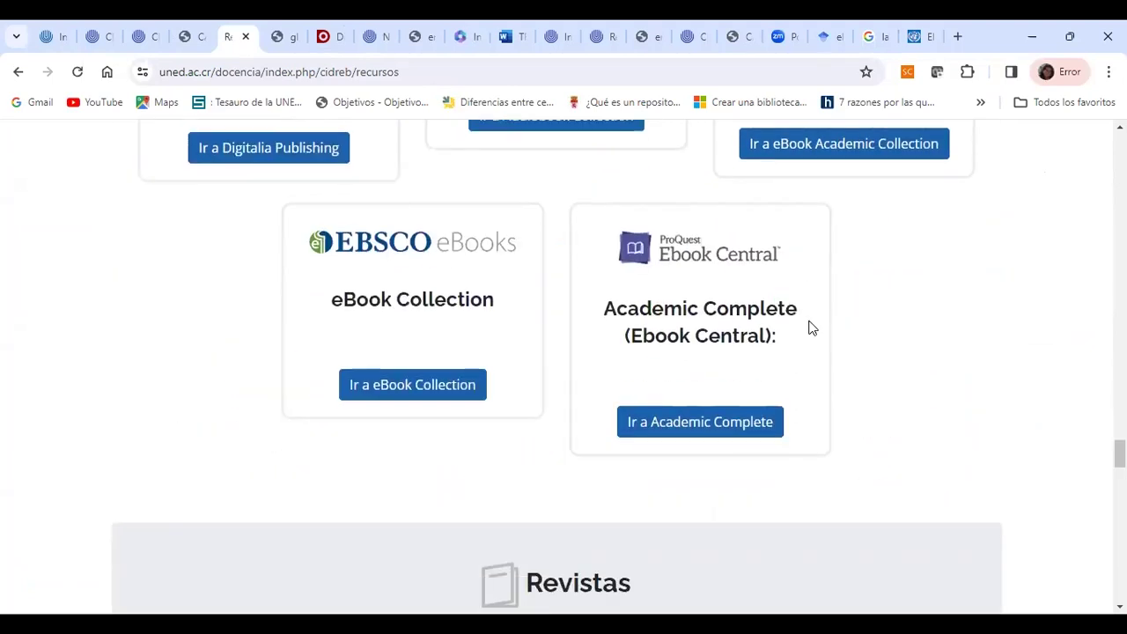
scroll(812, 328, "down", 1)
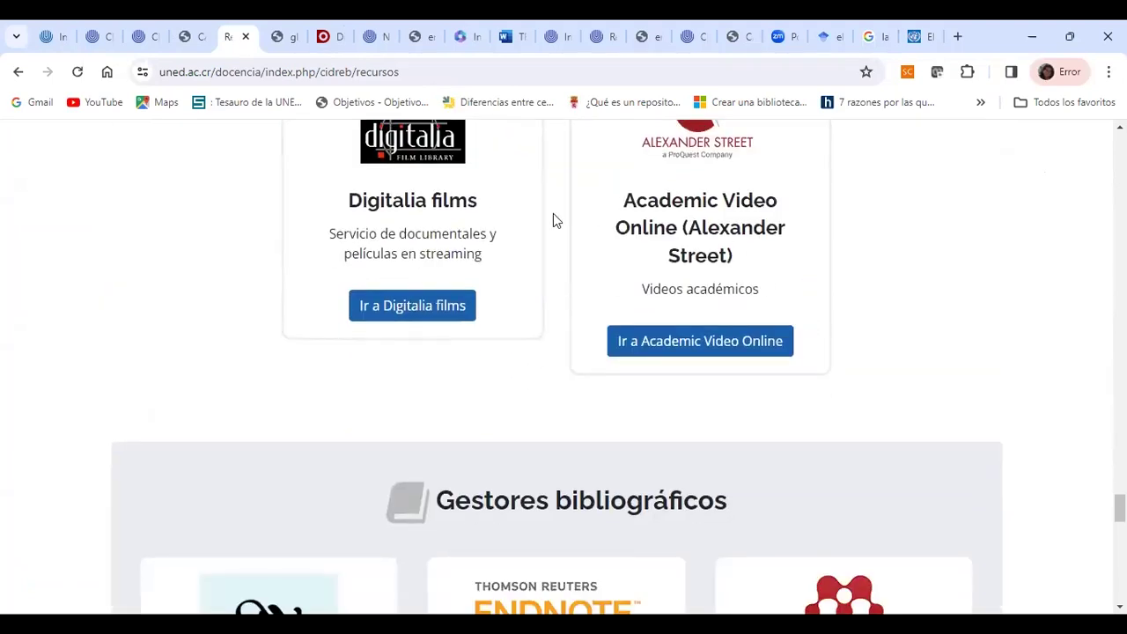
left_click(718, 352)
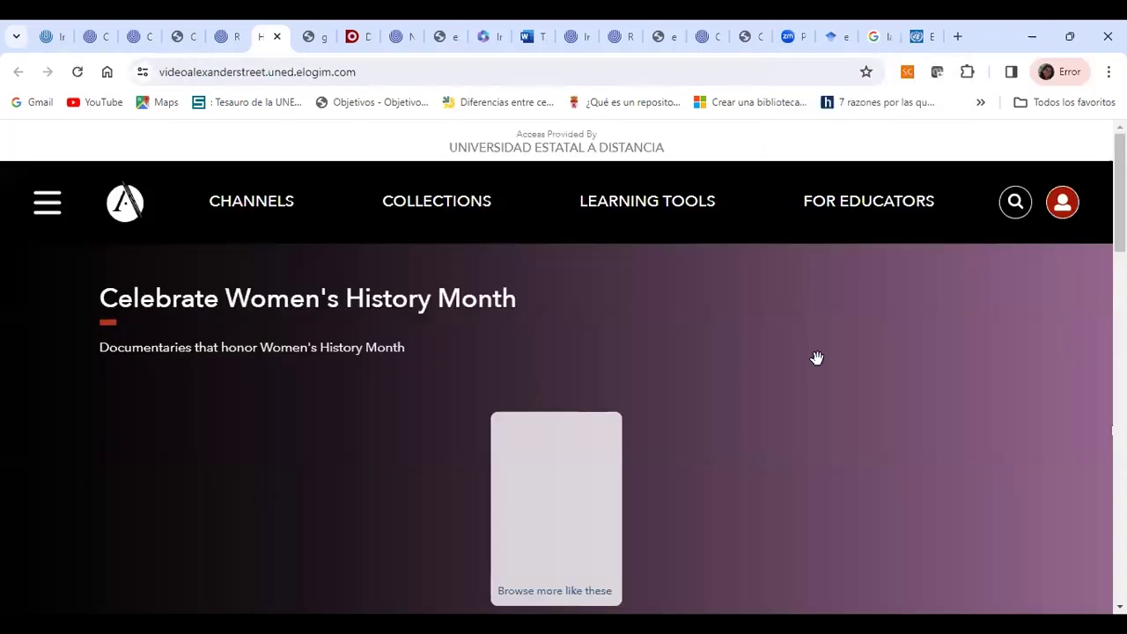
- Browse the featured banners on the Alexander Street home page through to the FILM PLATFORM one
scroll(817, 361, "down", 3)
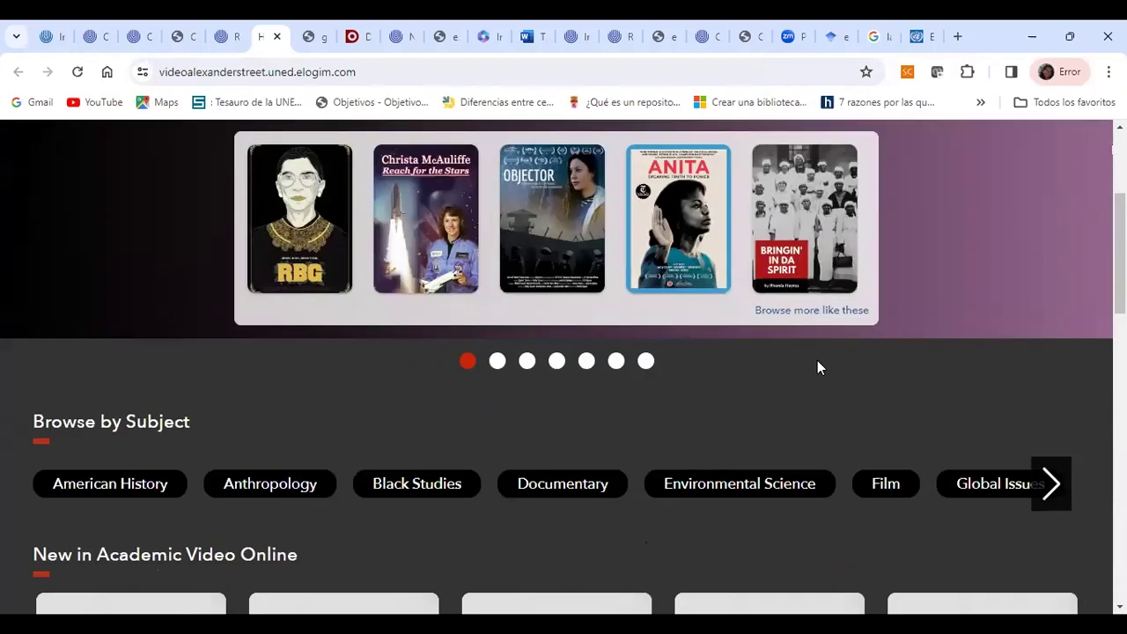
left_click(496, 362)
left_click(526, 361)
left_click(556, 361)
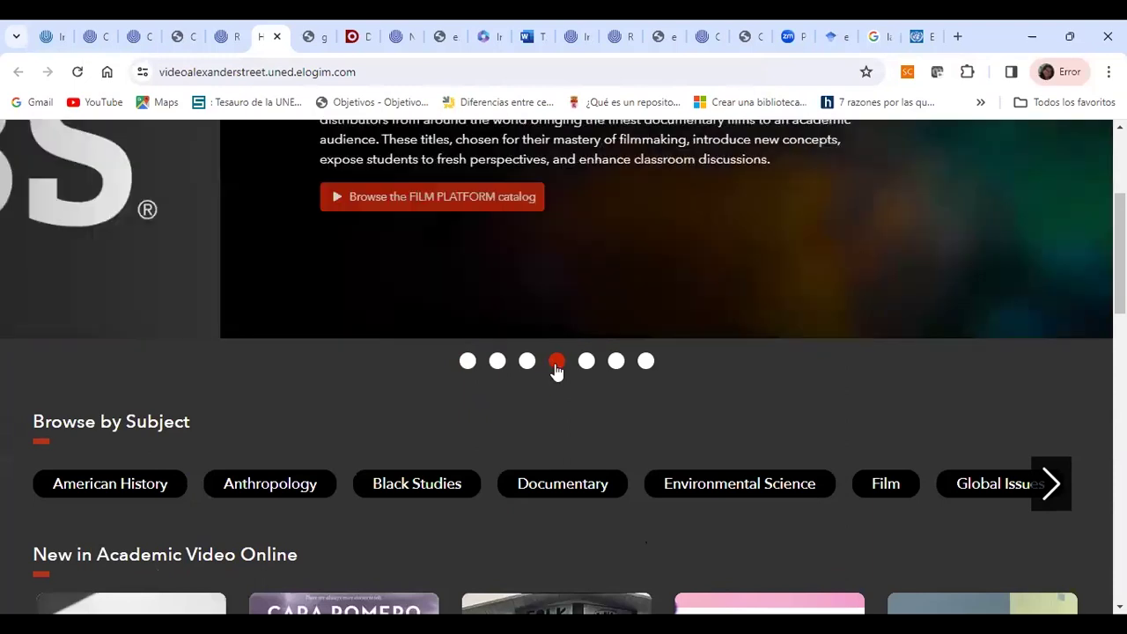
scroll(555, 370, "up", 3)
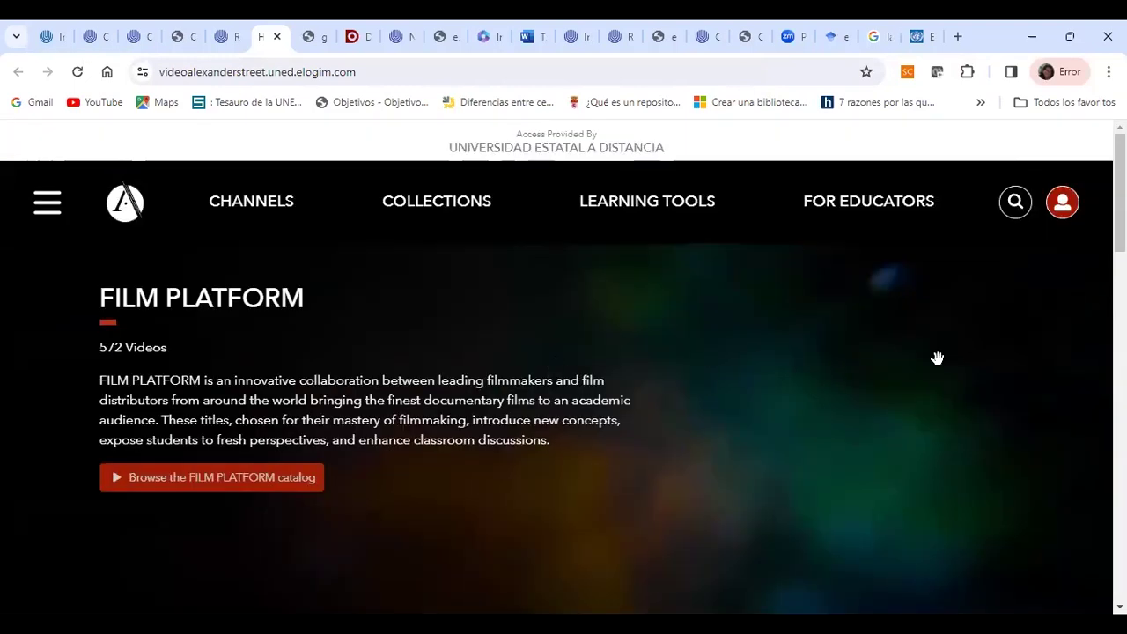
- Search all Alexander Street videos for "internacionalización del estado"
left_click(1014, 203)
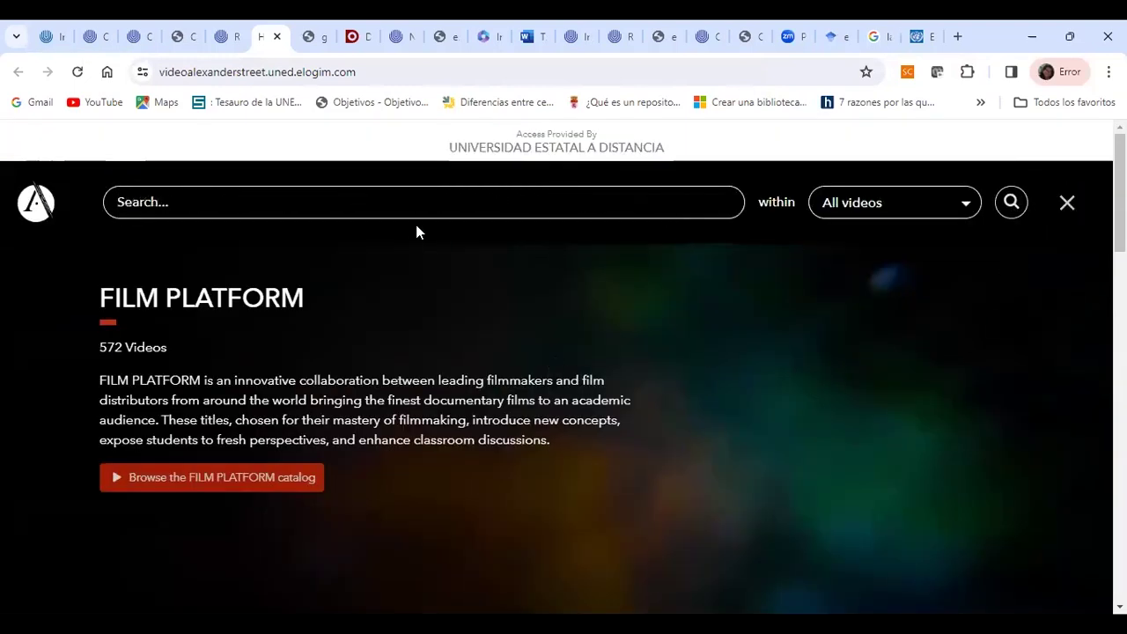
type("internacionaliza")
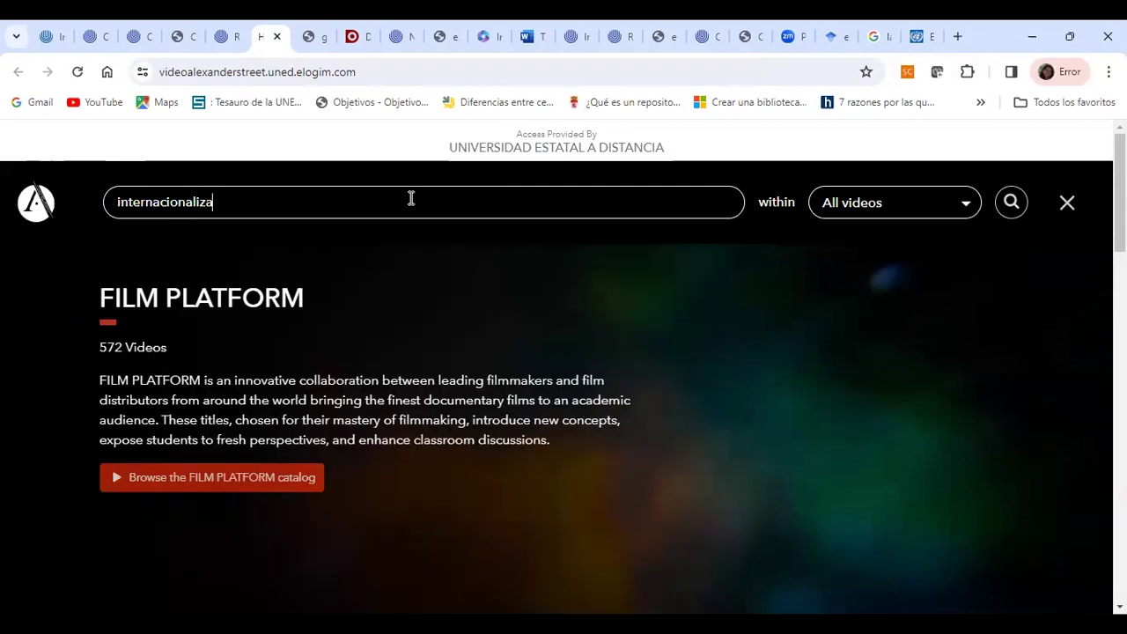
type("ción del estado")
key("Return")
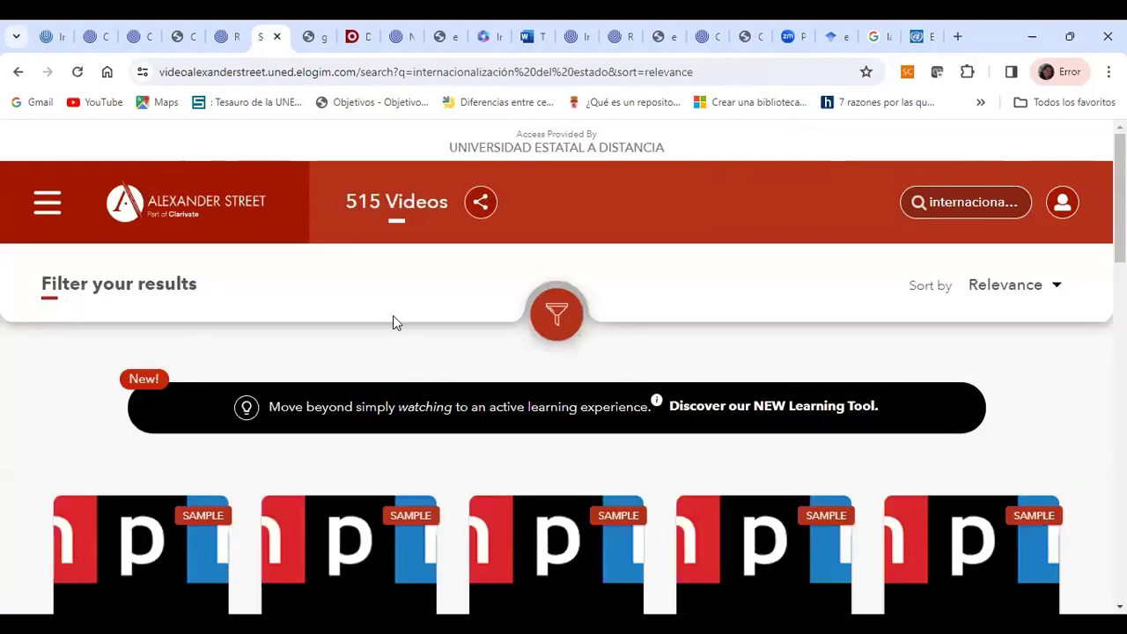
- Examine the list of video results for "internacionalización del estado" at length and return to its beginning
scroll(394, 319, "down", 3)
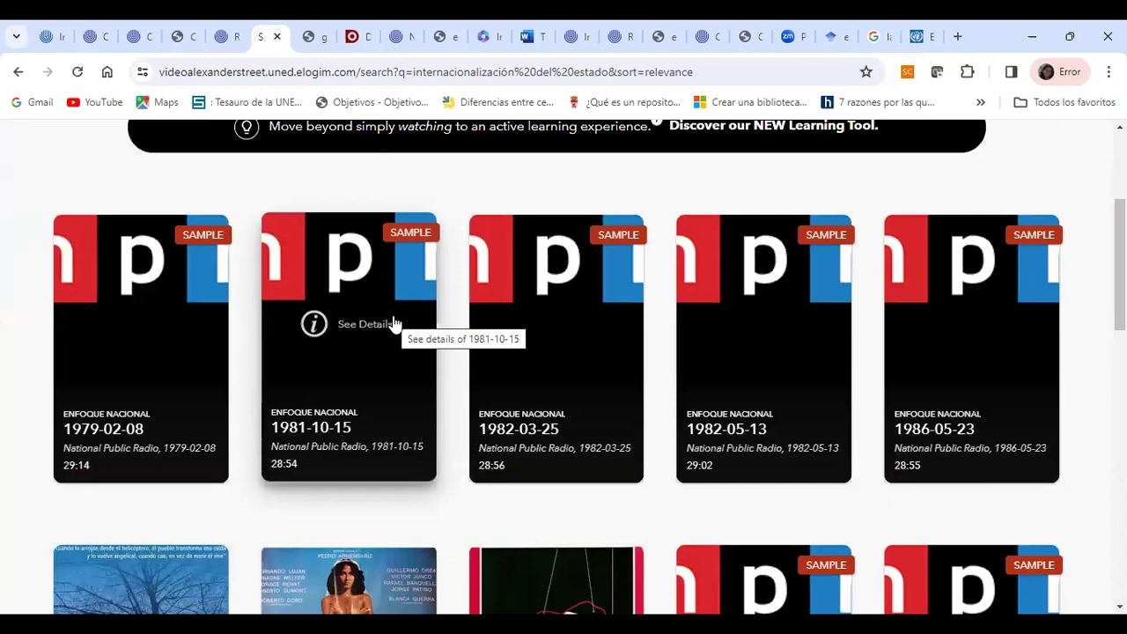
scroll(394, 323, "down", 3)
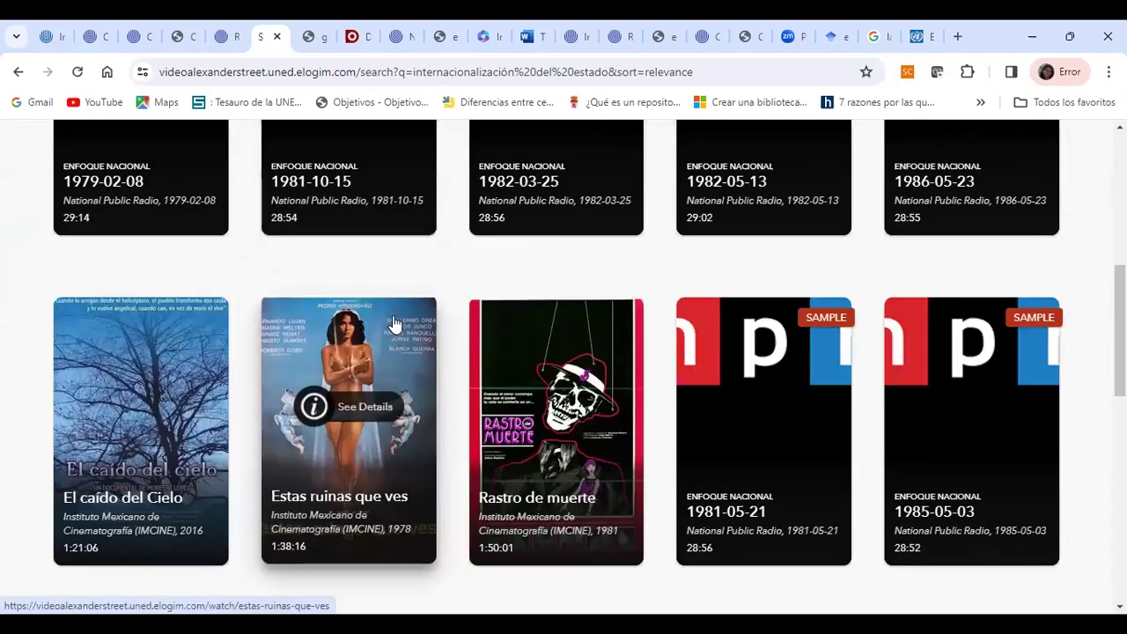
scroll(394, 323, "down", 2)
scroll(393, 319, "down", 6)
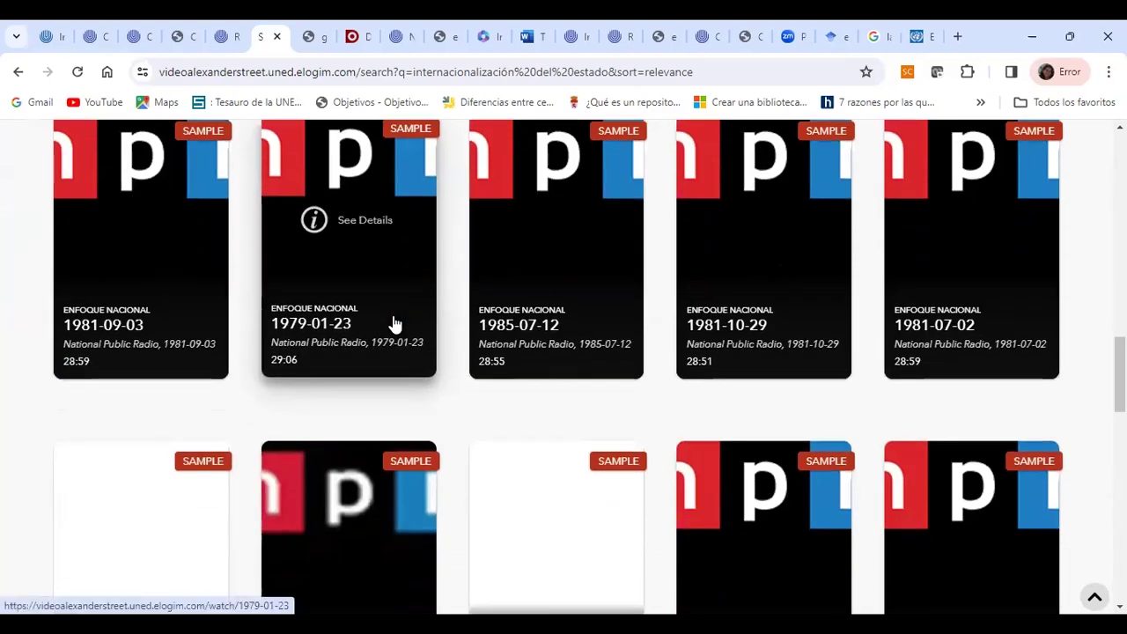
scroll(393, 324, "down", 15)
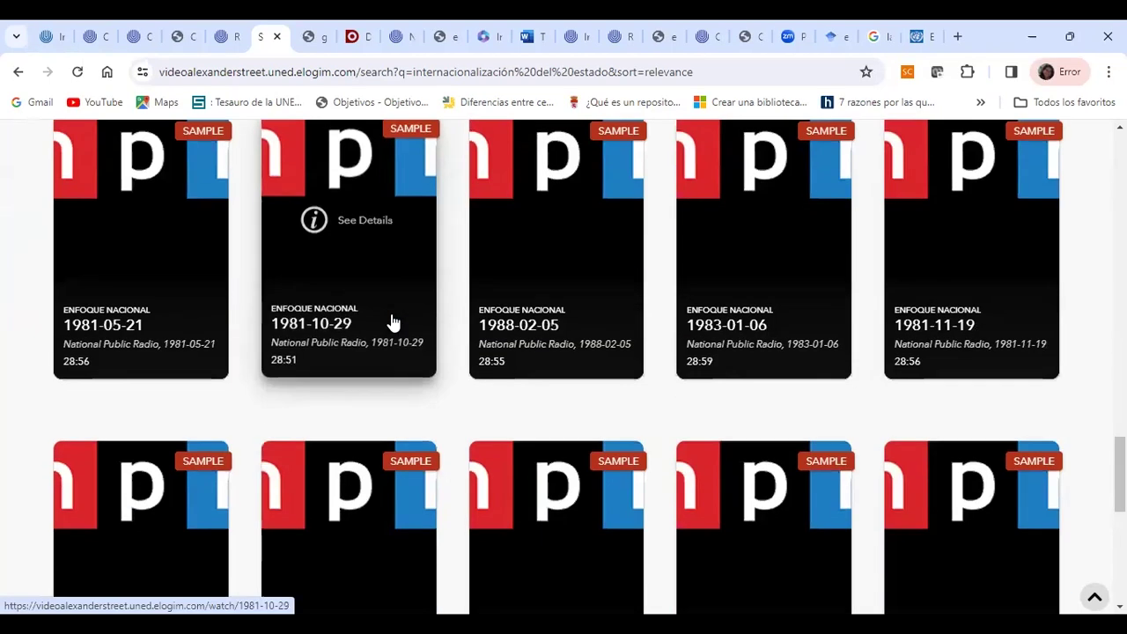
scroll(394, 324, "down", 1)
scroll(904, 393, "down", 3)
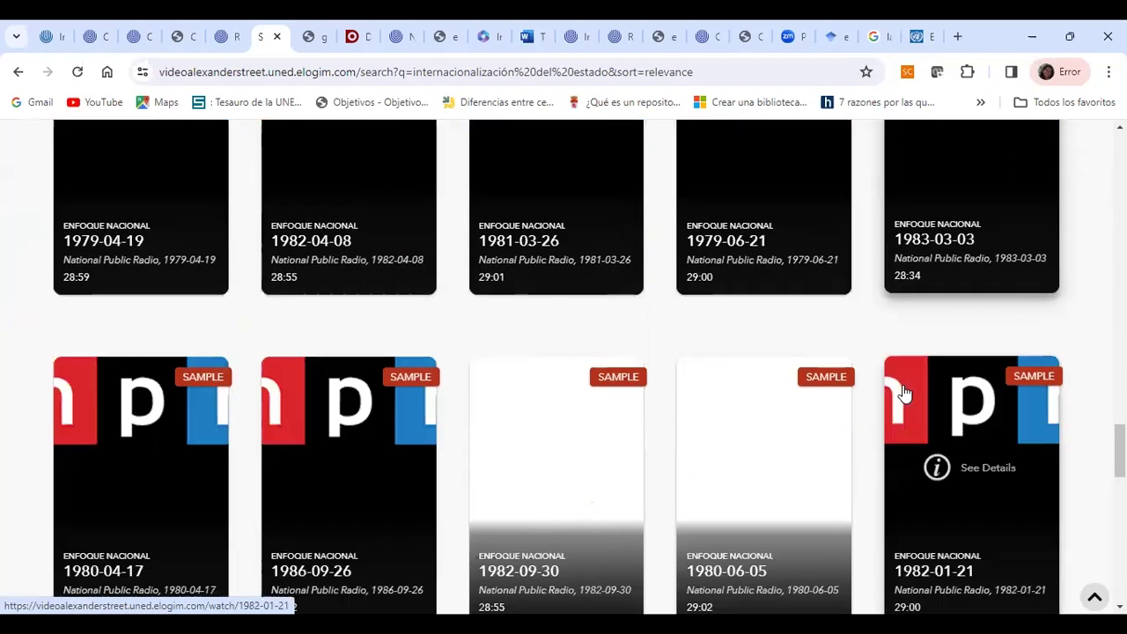
scroll(904, 393, "down", 10)
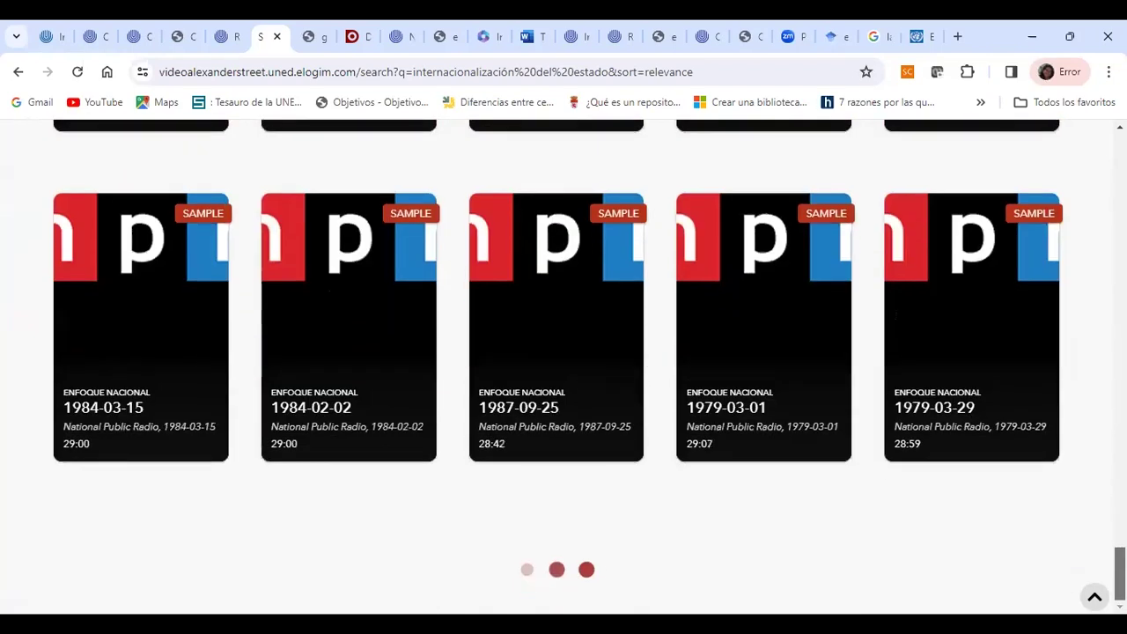
key("Home")
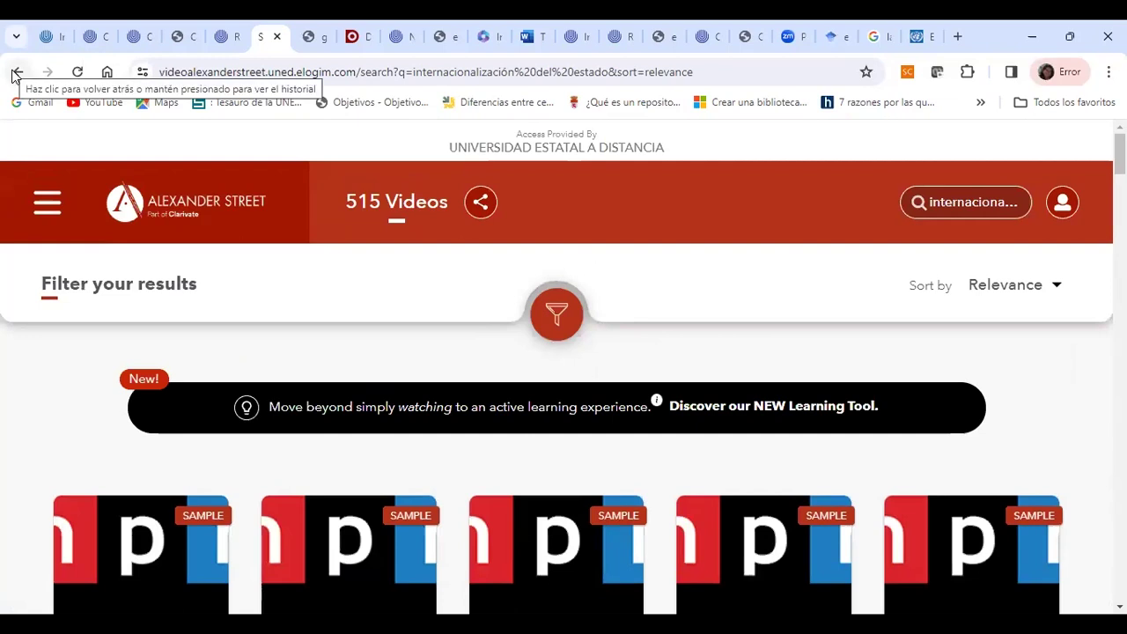
- Close the Alexander Street results and view the Gestores bibliográficos section of the CIDREB resources page
left_click(276, 37)
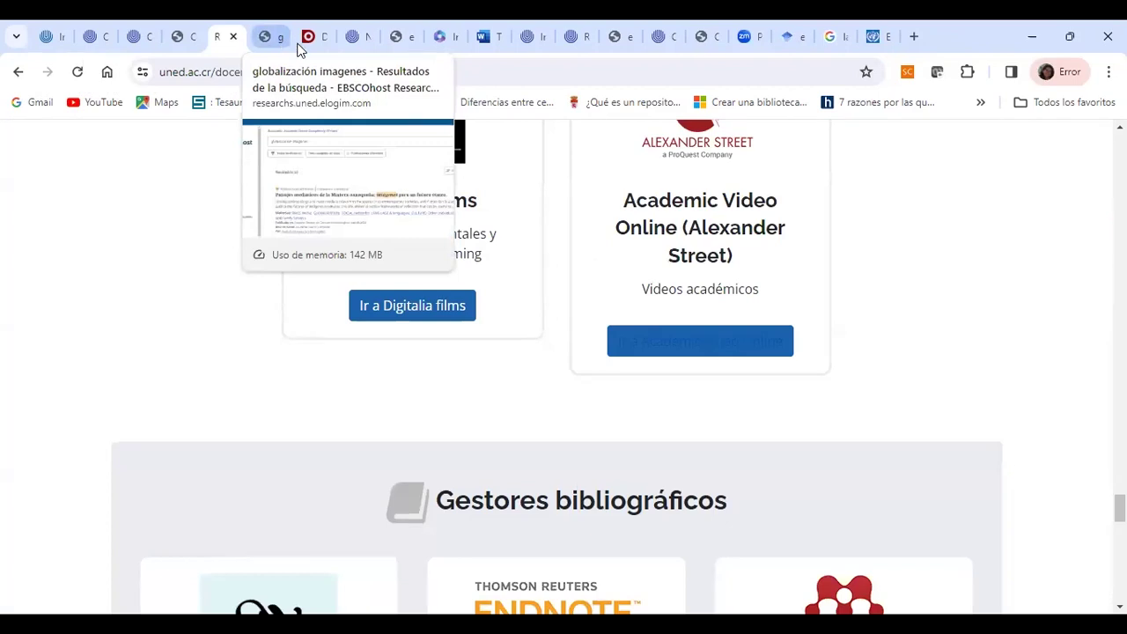
scroll(881, 411, "down", 2)
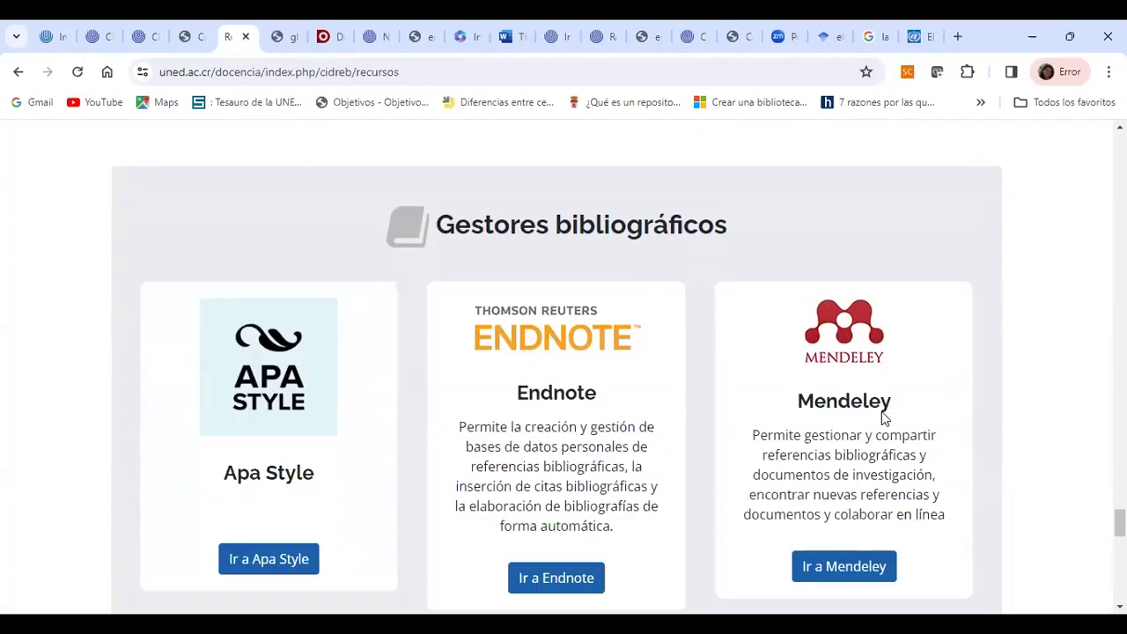